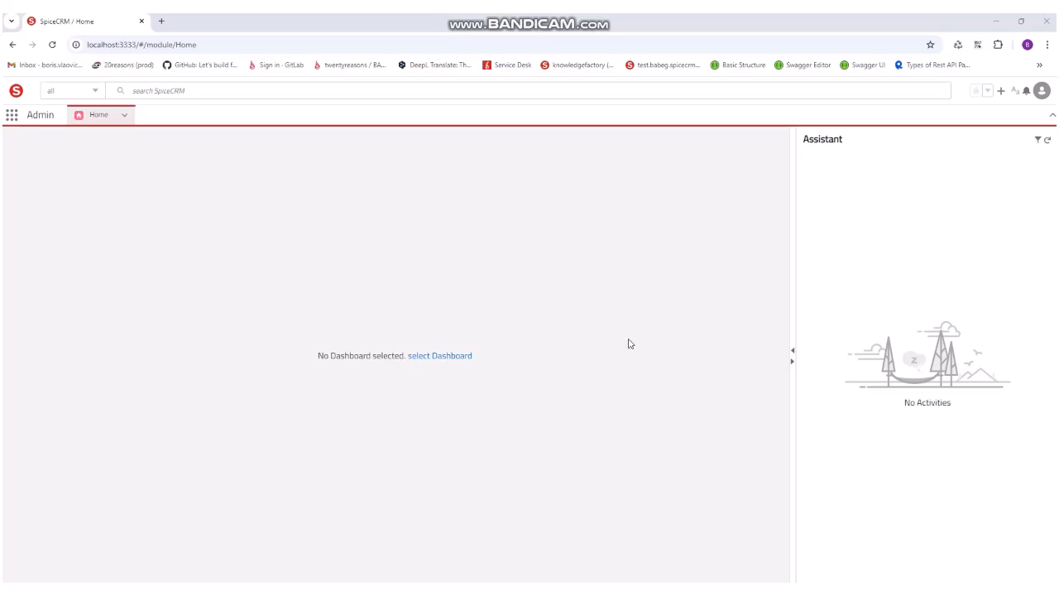
# Step: Open the Fieldset Manager in the administration area by searching for "fieldse"
pyautogui.click(1042, 90)
pyautogui.click(1041, 137)
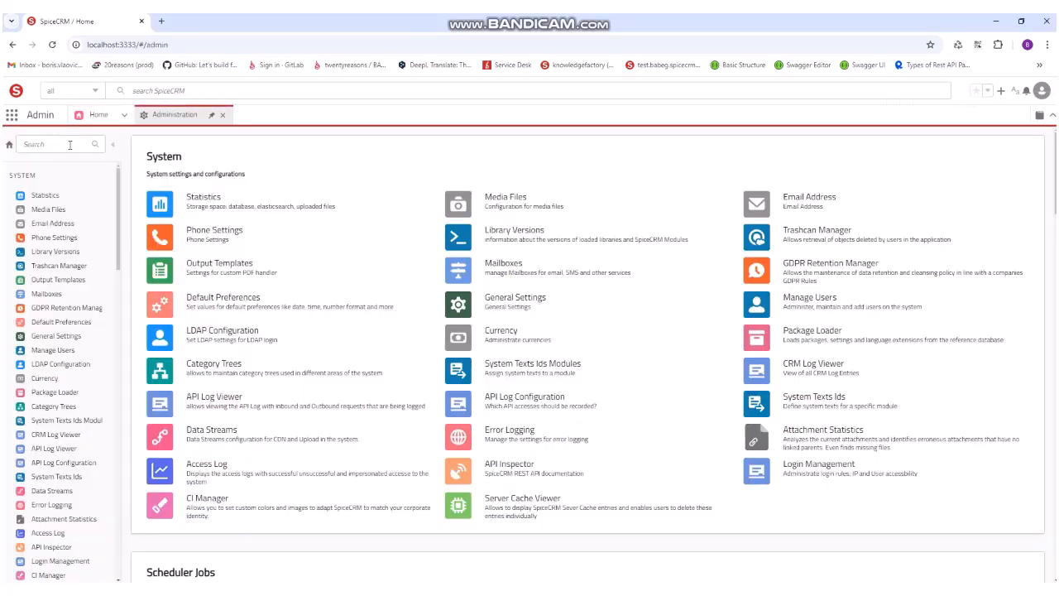
pyautogui.click(71, 145)
pyautogui.write('fieldse')
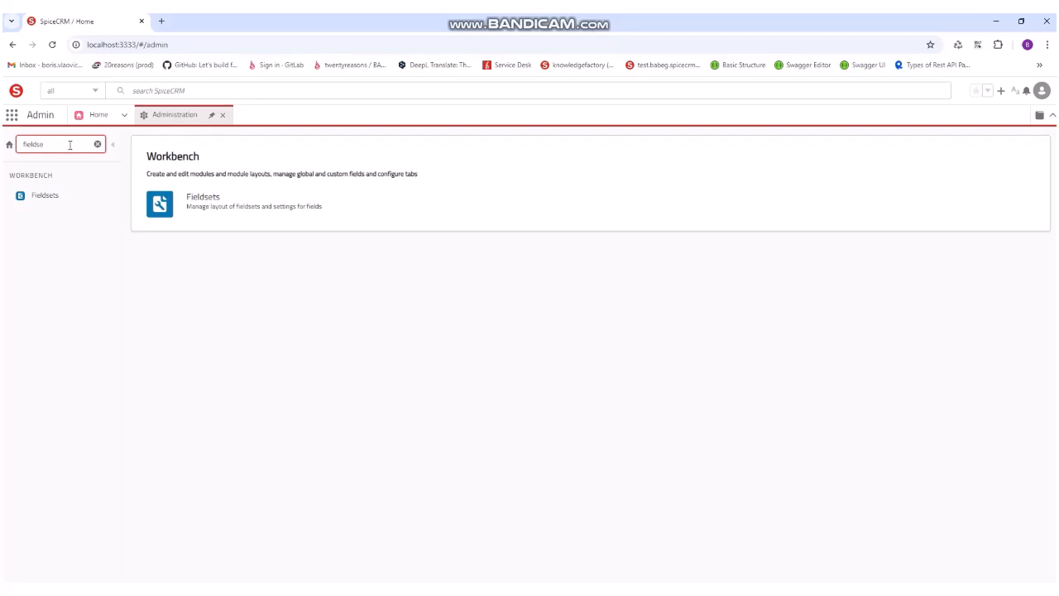
pyautogui.click(79, 205)
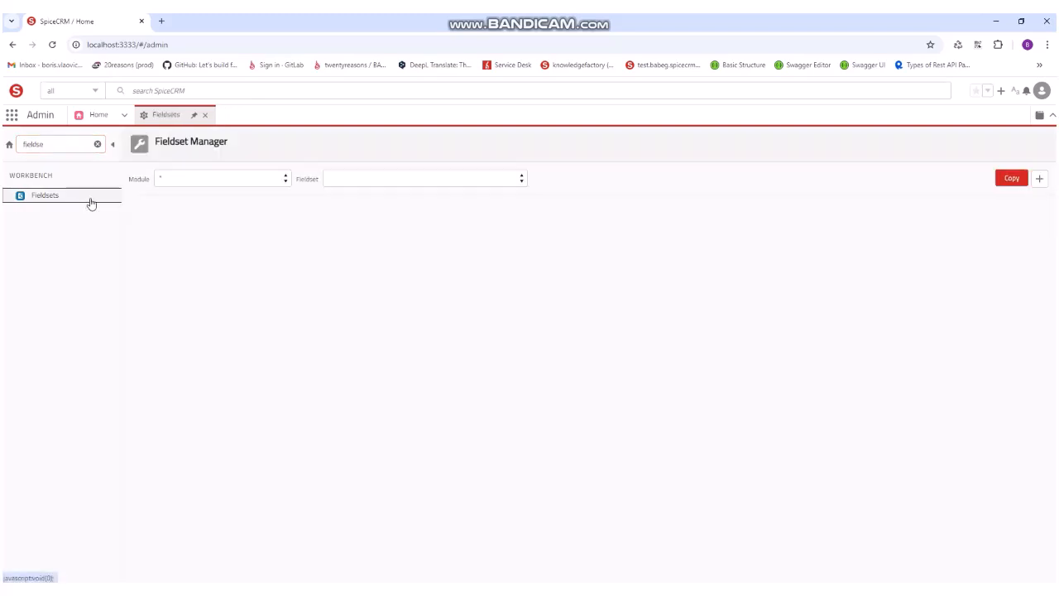
# Step: Create a custom-scope fieldset named "TWEEmployeeSuggestions List View" for the TWEEmployeeSuggestions module
pyautogui.click(279, 177)
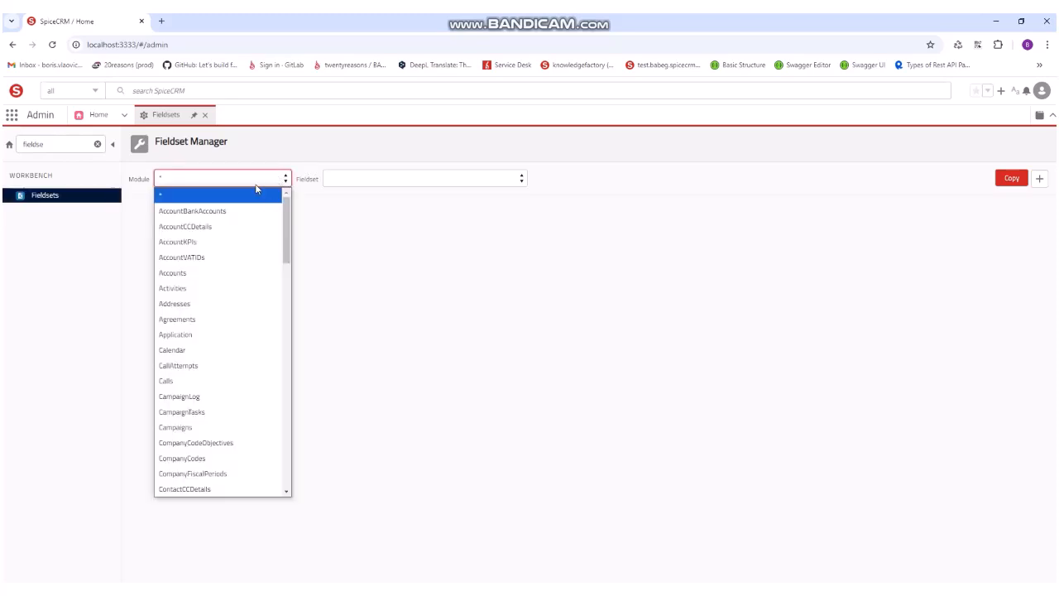
pyautogui.press('t')
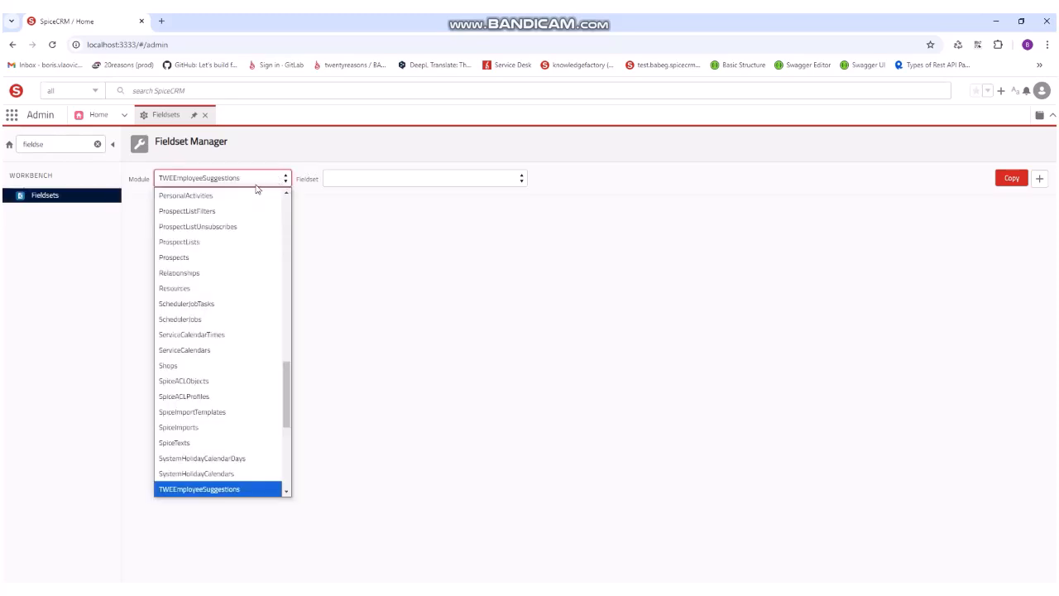
pyautogui.click(239, 490)
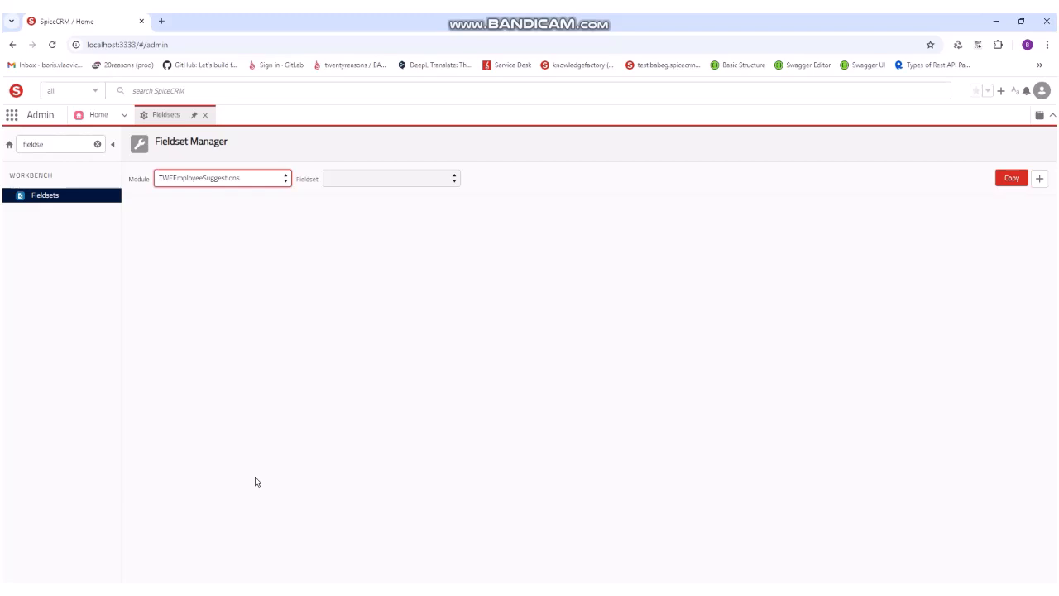
pyautogui.click(1042, 180)
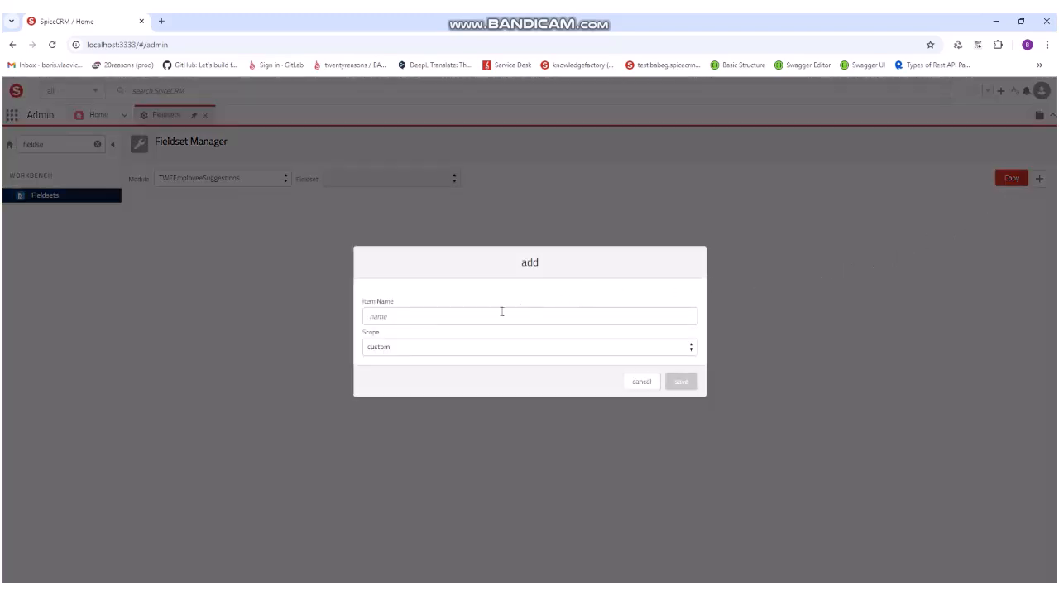
pyautogui.click(473, 317)
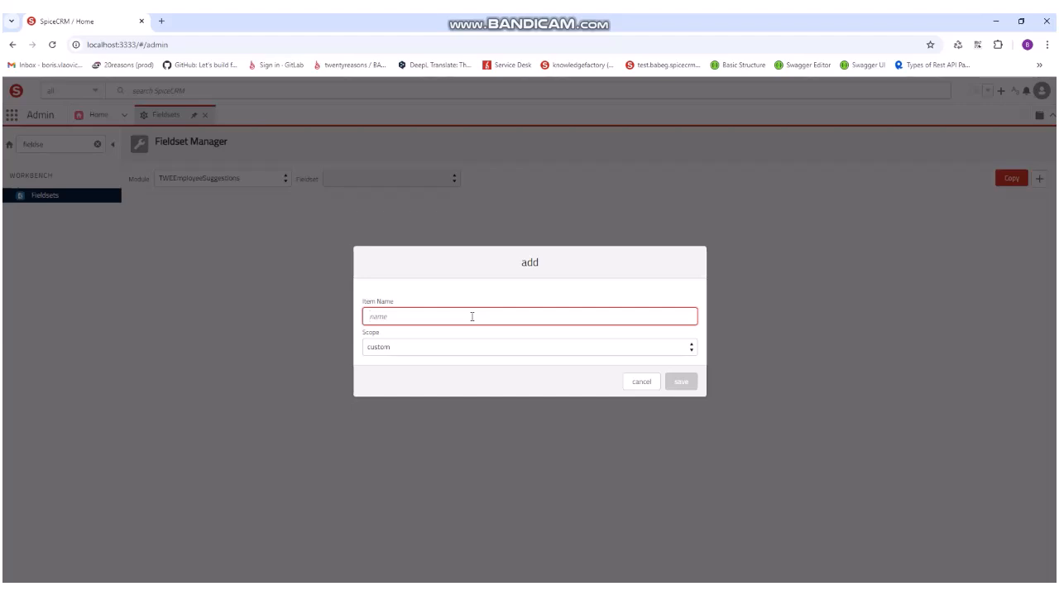
pyautogui.write('TWE')
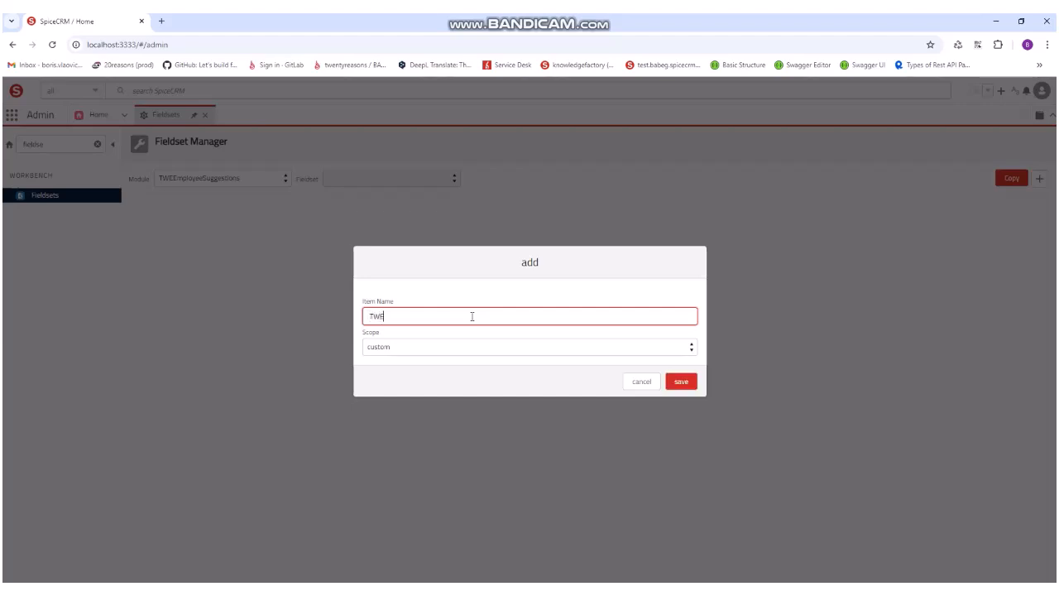
pyautogui.write('EmployeeSuggestions List View')
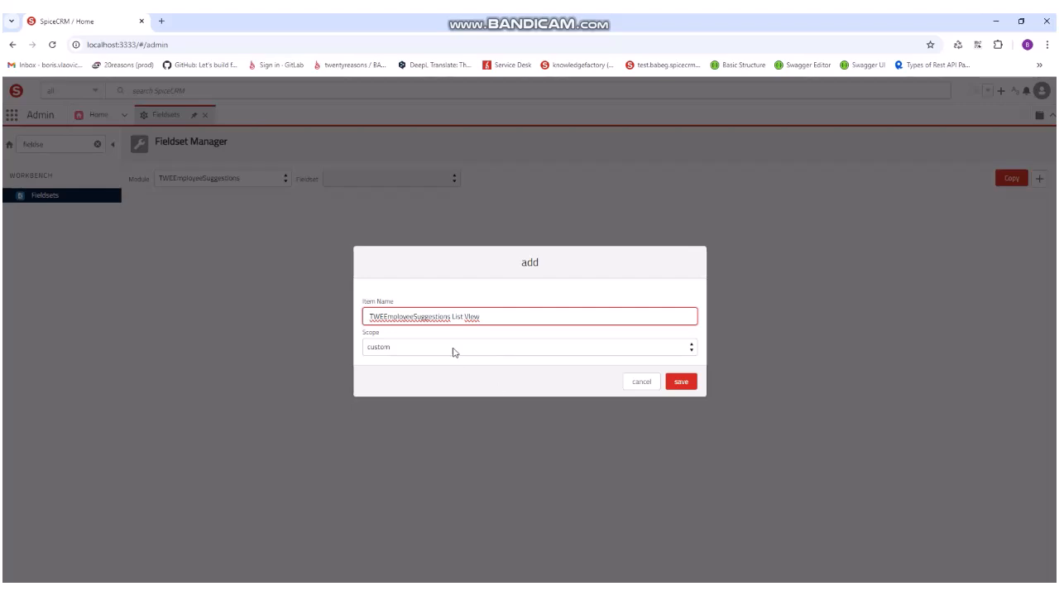
pyautogui.click(686, 384)
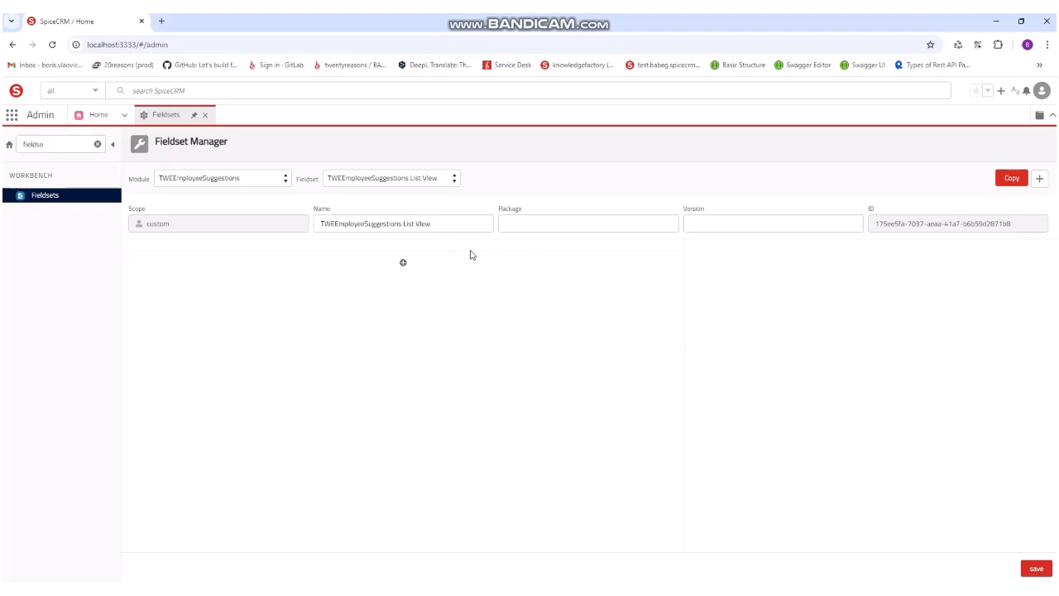
# Step: Add the name field as the first item of the TWEEmployeeSuggestions List View fieldset
pyautogui.click(403, 265)
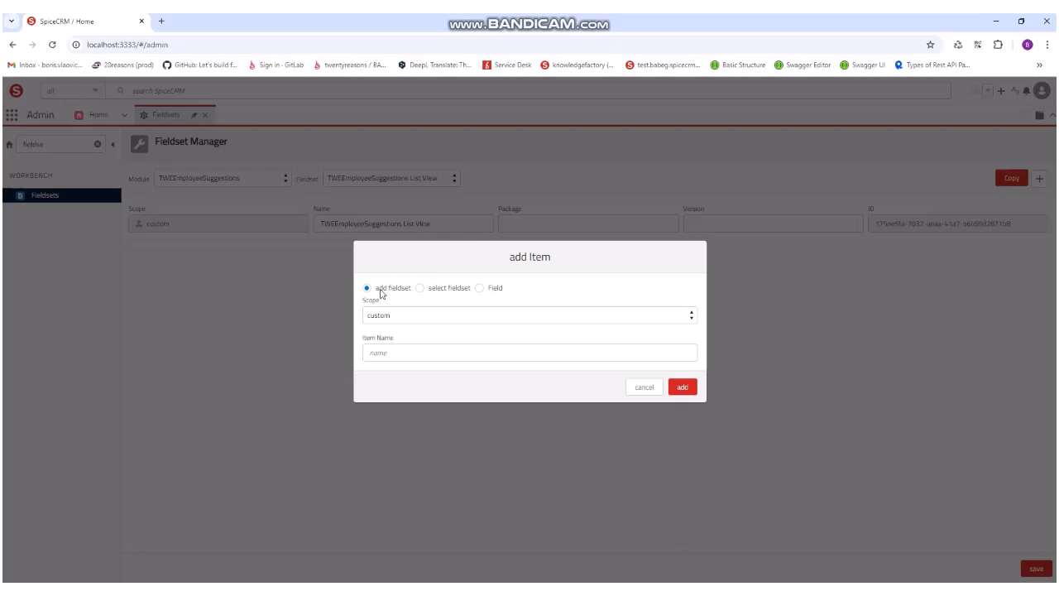
pyautogui.click(474, 289)
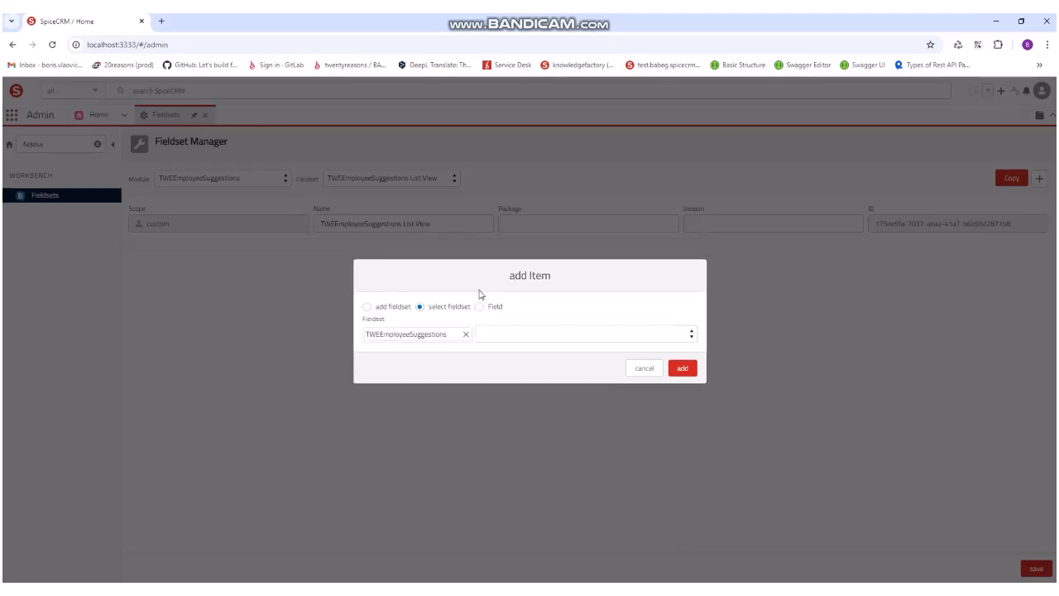
pyautogui.click(481, 290)
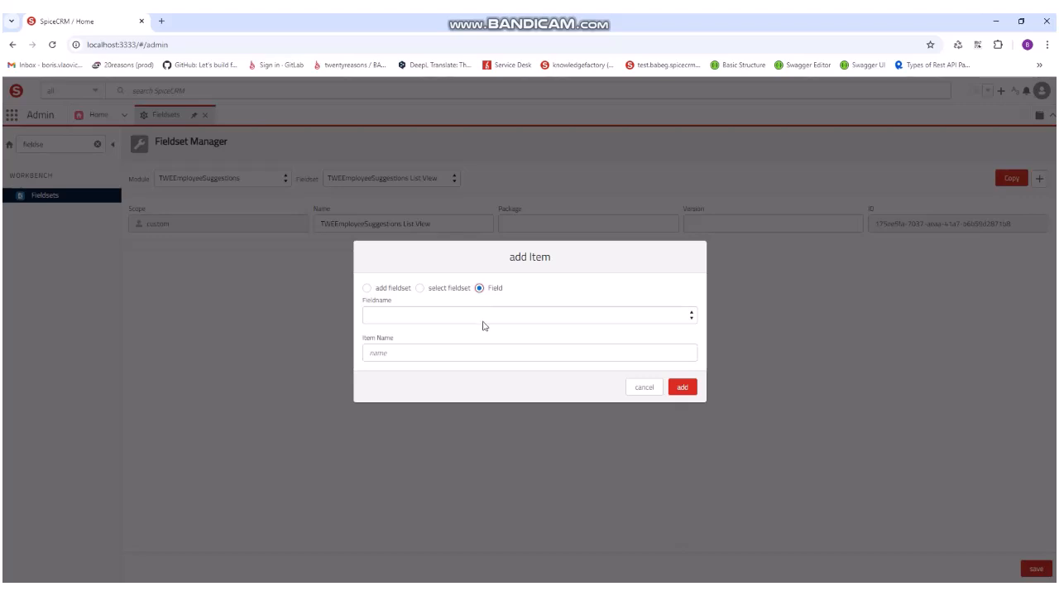
pyautogui.click(480, 318)
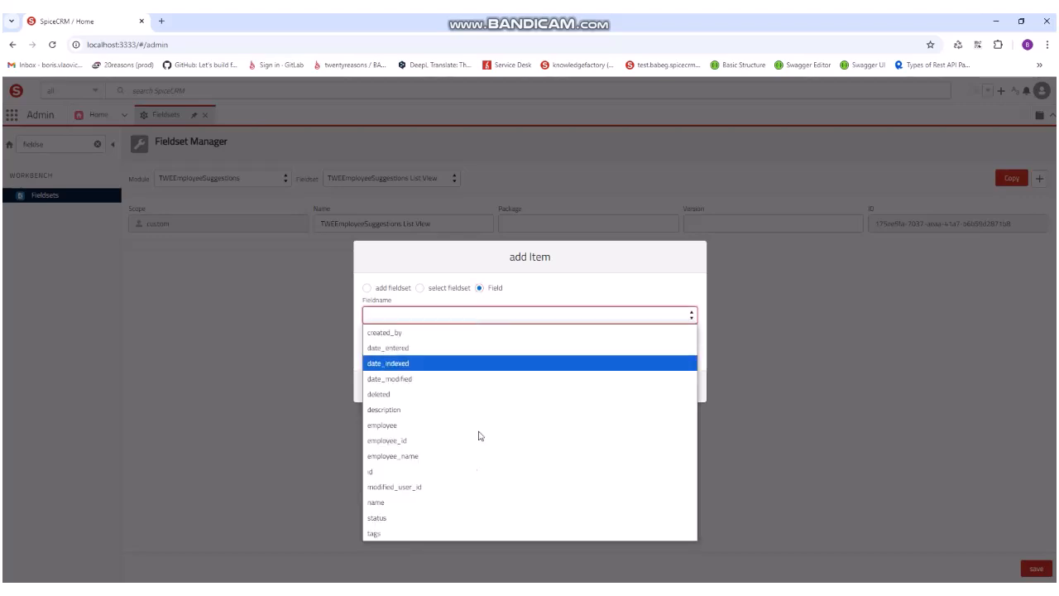
pyautogui.click(439, 502)
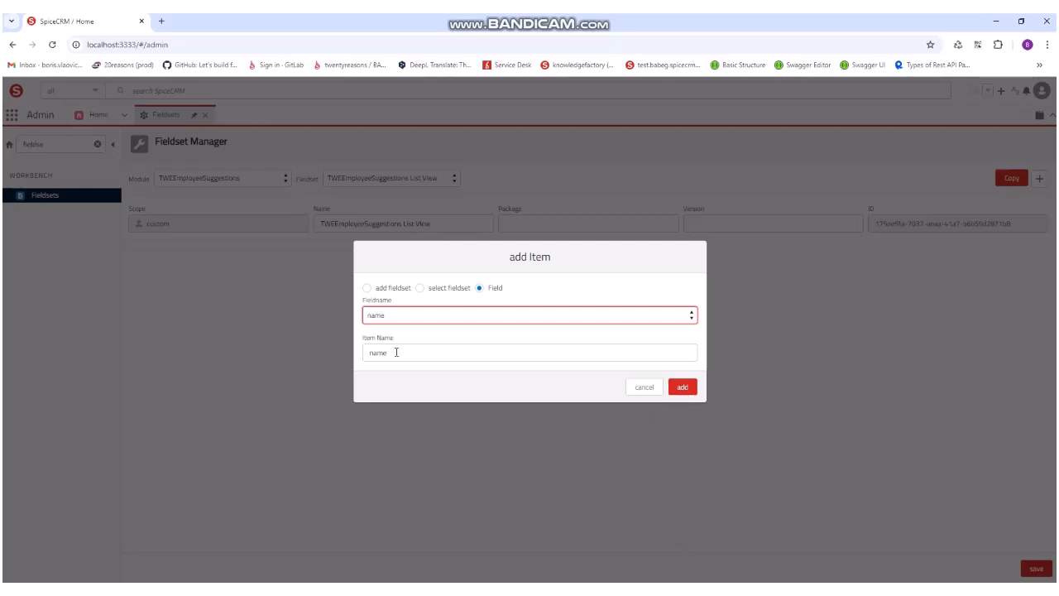
pyautogui.click(680, 388)
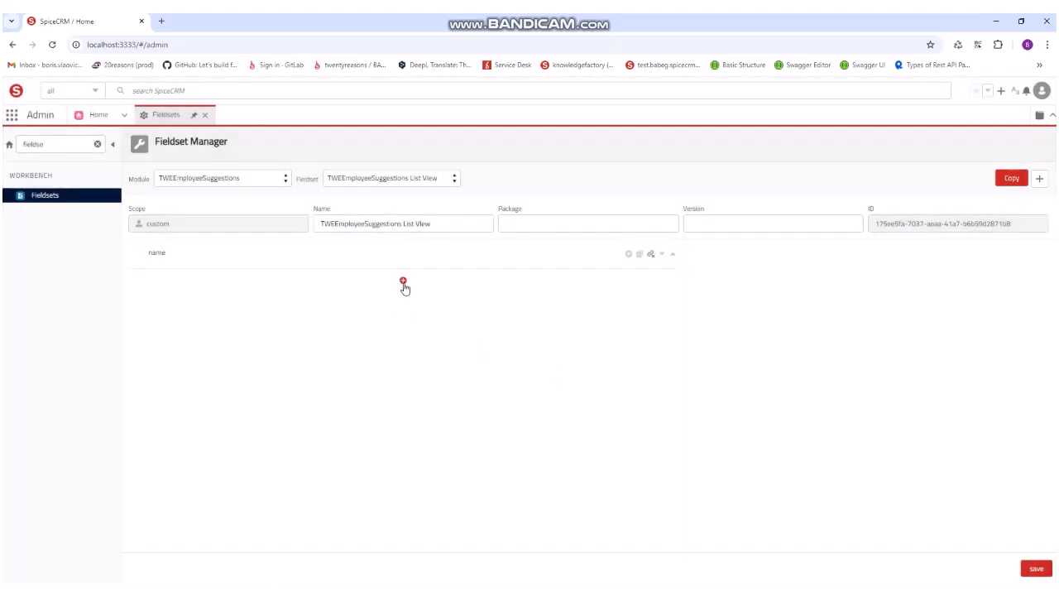
# Step: Add the status field to the fieldset below the name item
pyautogui.click(404, 284)
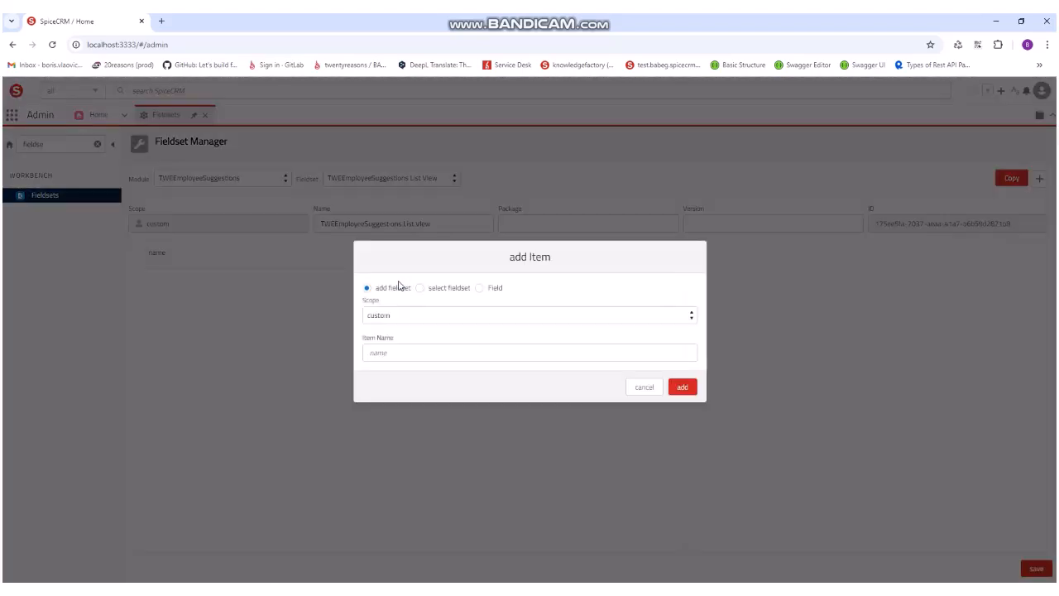
pyautogui.click(480, 288)
pyautogui.click(474, 315)
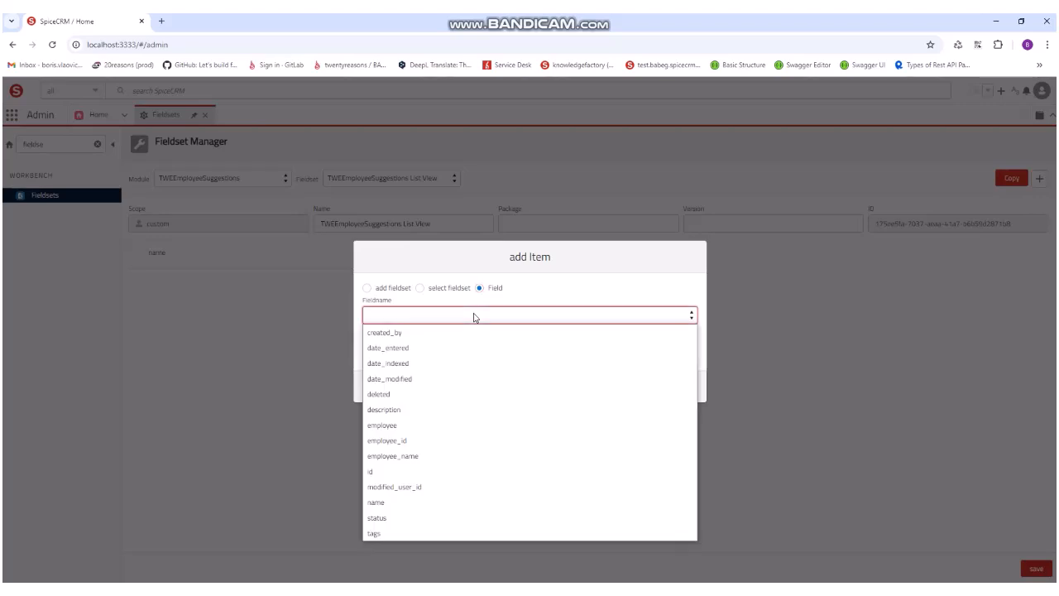
pyautogui.click(438, 518)
pyautogui.click(681, 388)
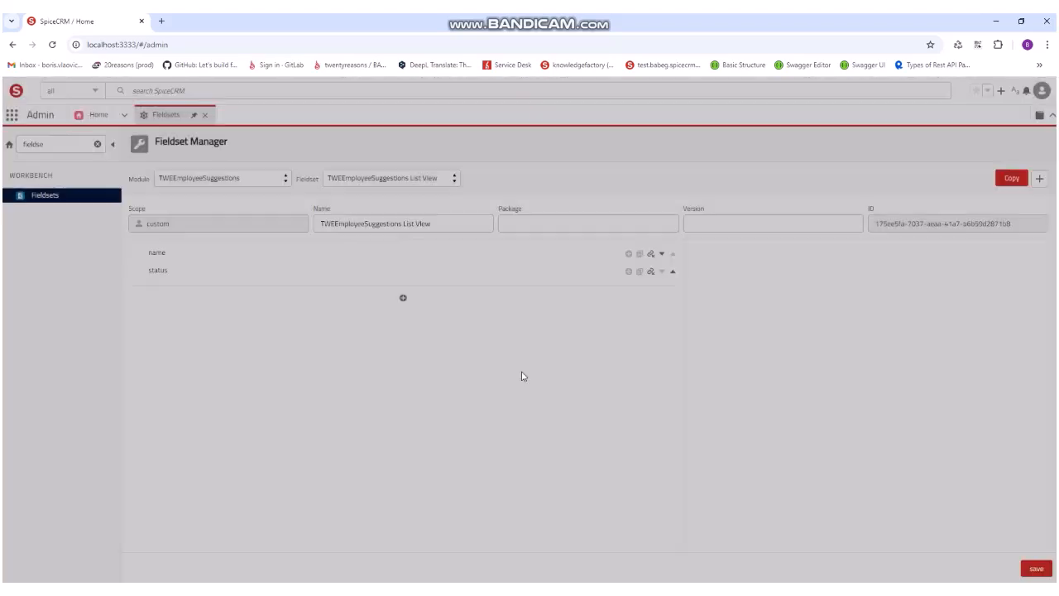
# Step: Add the employee_name field to the fieldset below the status item
pyautogui.click(404, 298)
pyautogui.click(480, 288)
pyautogui.click(481, 319)
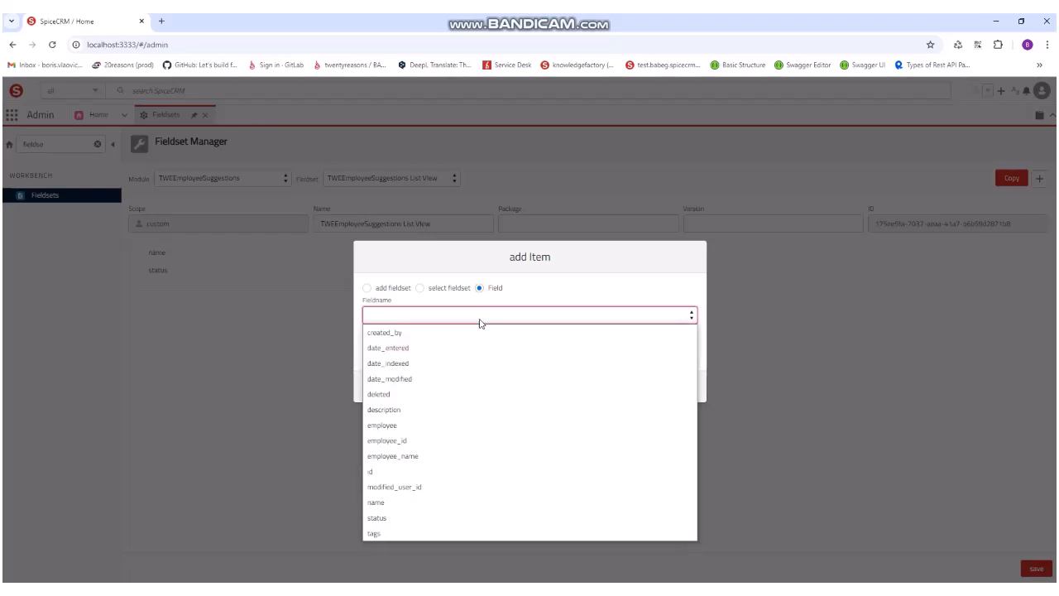
pyautogui.click(468, 456)
pyautogui.click(677, 389)
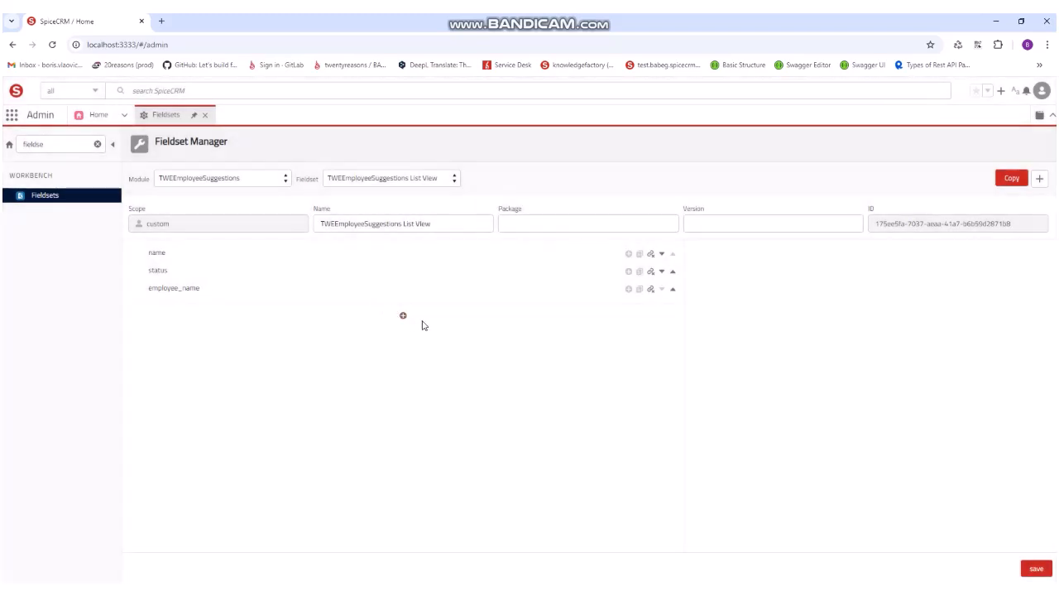
# Step: Add the date_entered field to the fieldset below the employee_name item
pyautogui.click(403, 316)
pyautogui.click(479, 289)
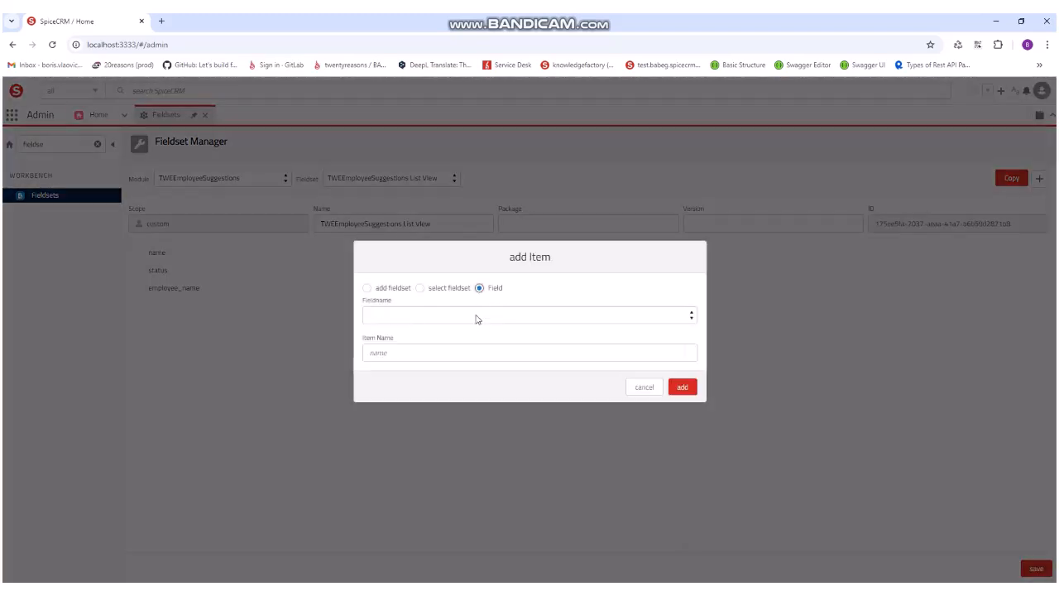
pyautogui.click(476, 317)
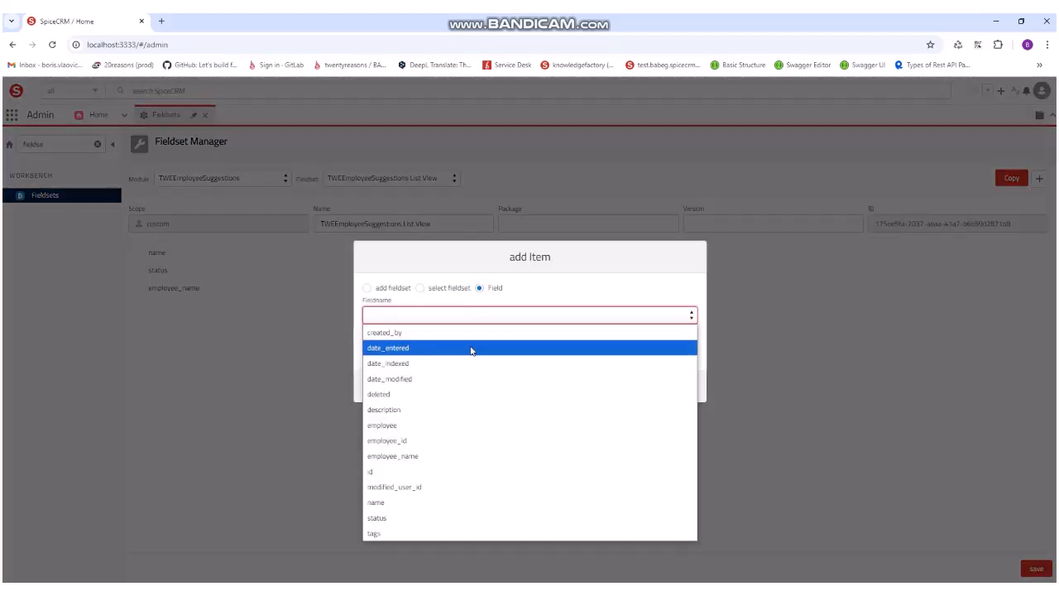
pyautogui.click(471, 349)
pyautogui.click(682, 388)
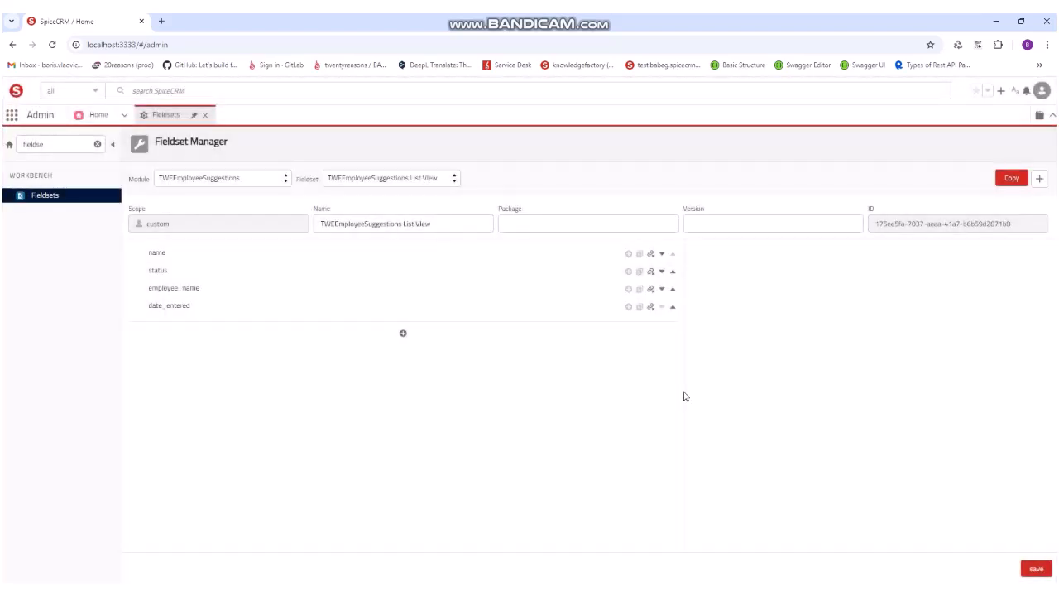
# Step: Enable the Link and sortable options for the fieldset's name item
pyautogui.click(176, 255)
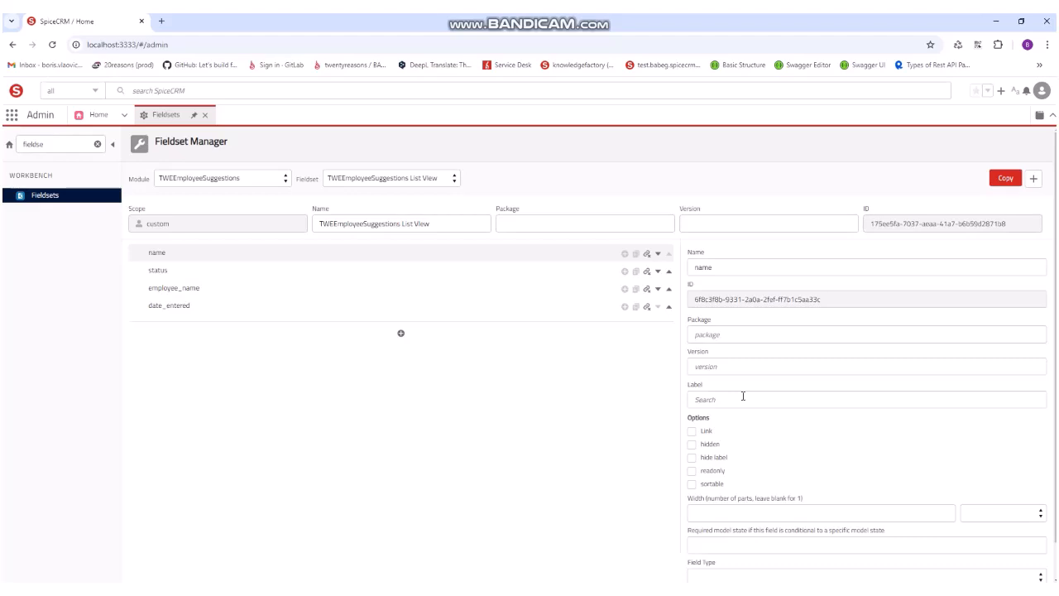
pyautogui.scroll(-1, 743, 397)
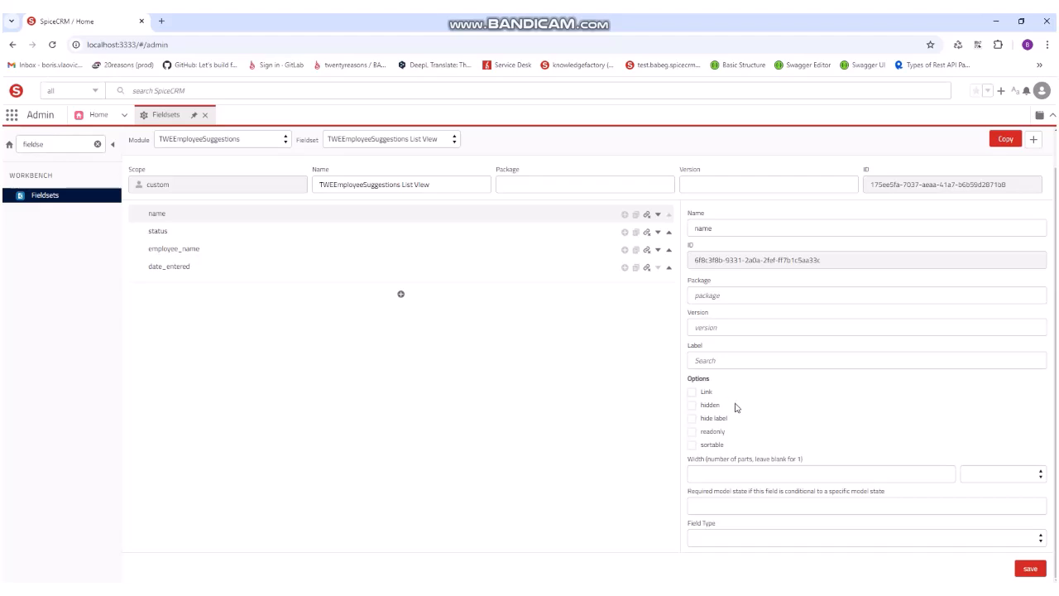
pyautogui.click(695, 394)
pyautogui.click(694, 446)
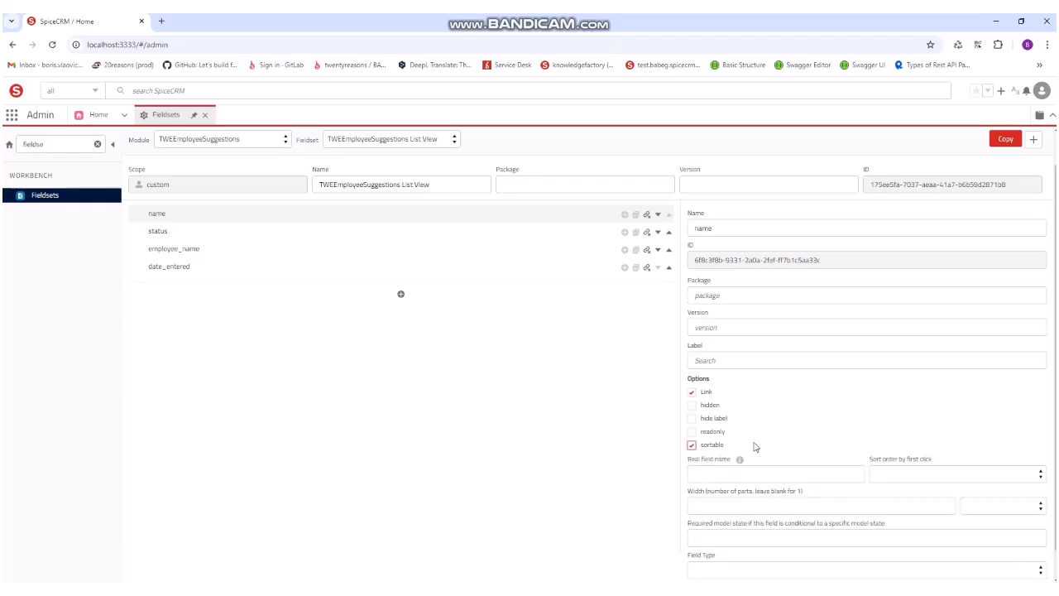
pyautogui.scroll(-1, 755, 447)
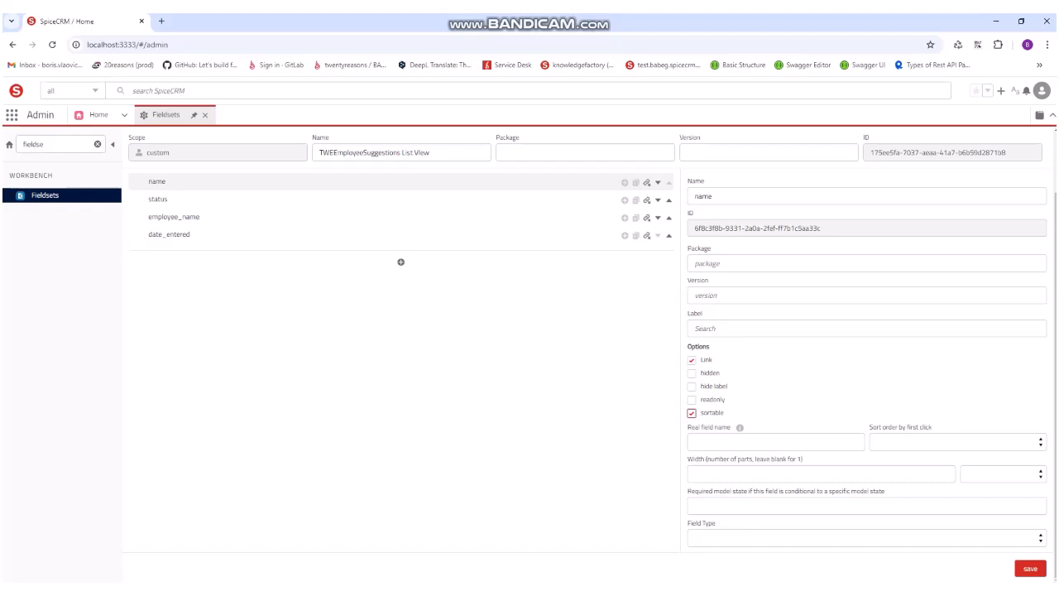
pyautogui.click(767, 544)
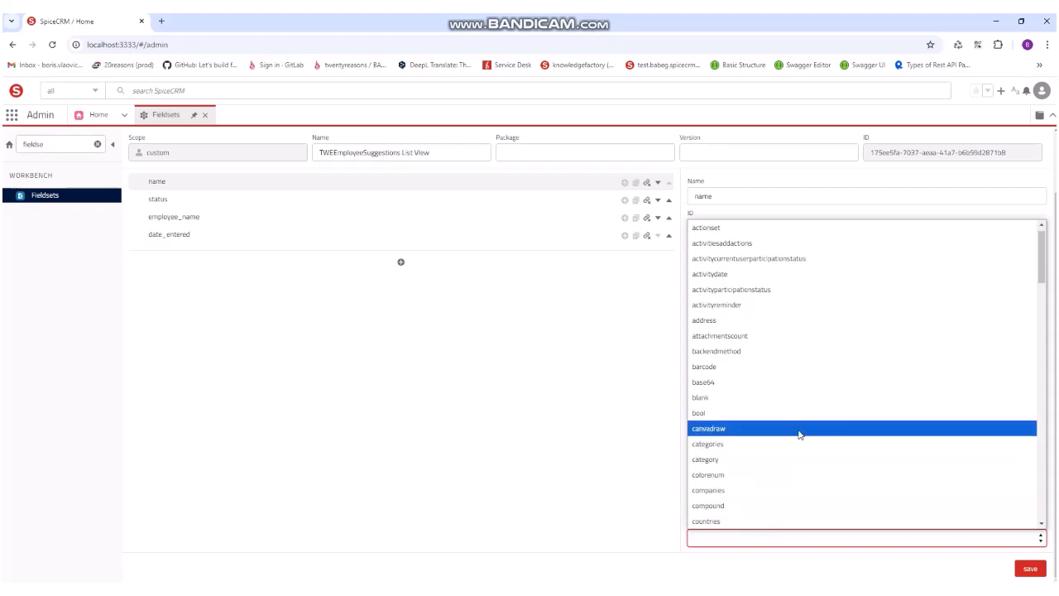
pyautogui.scroll(-2, 837, 431)
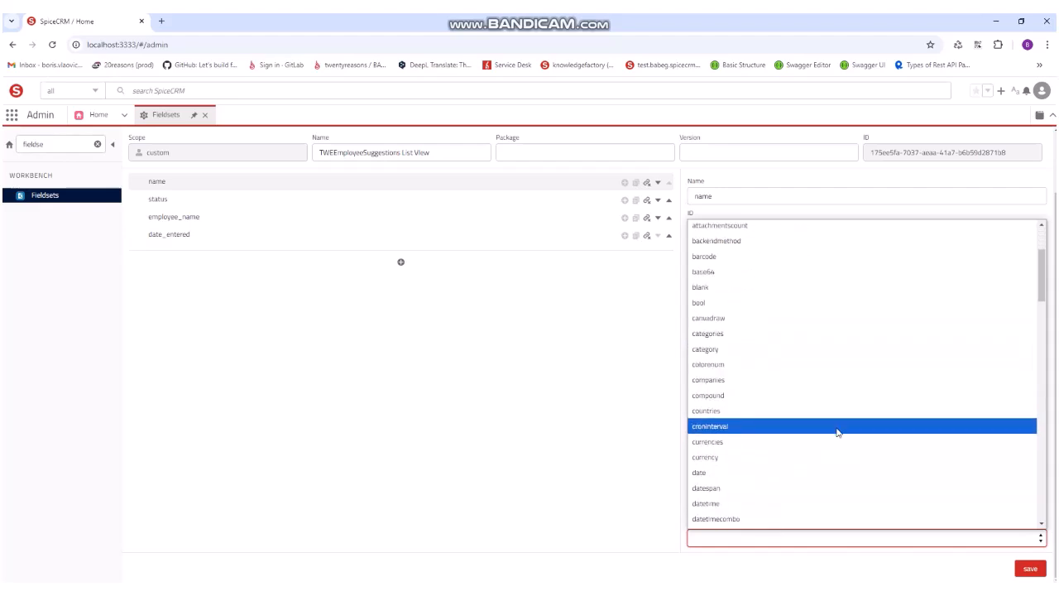
pyautogui.click(727, 543)
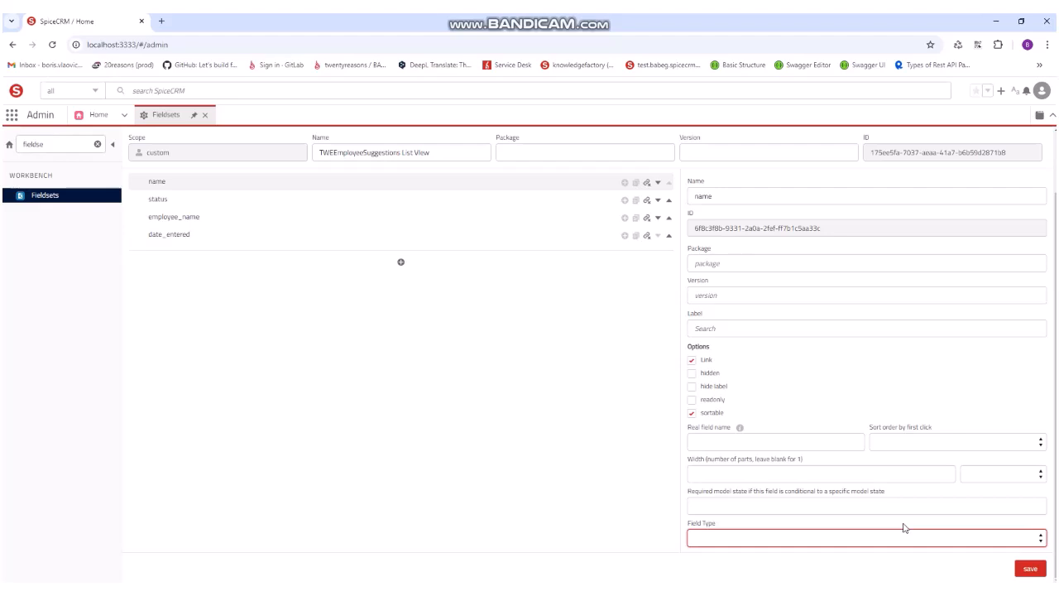
# Step: Save the fieldset and display the settings of the employee_name and date_entered items
pyautogui.click(1028, 570)
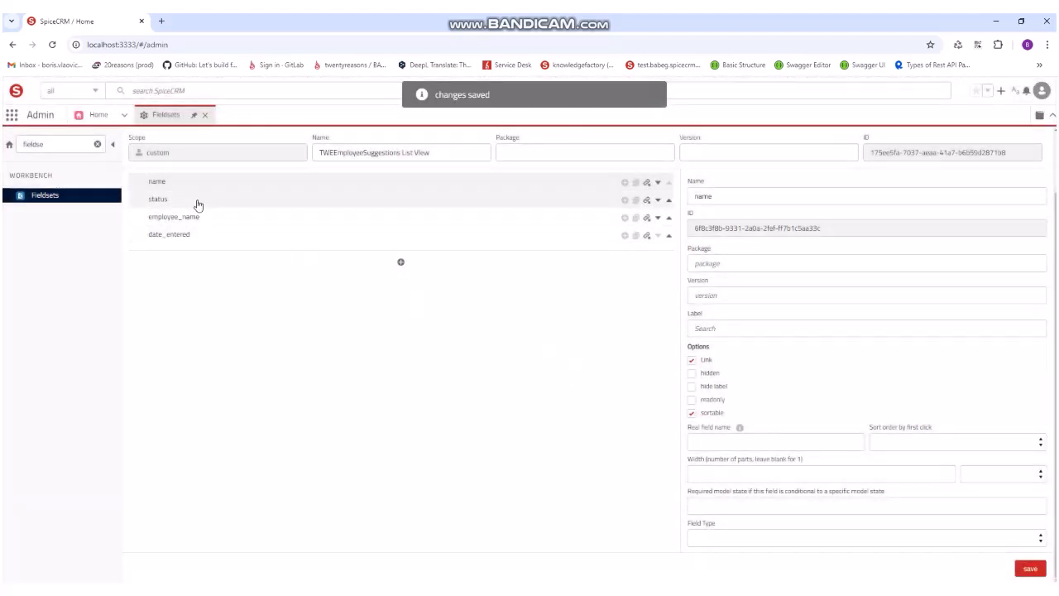
pyautogui.click(212, 220)
pyautogui.click(217, 237)
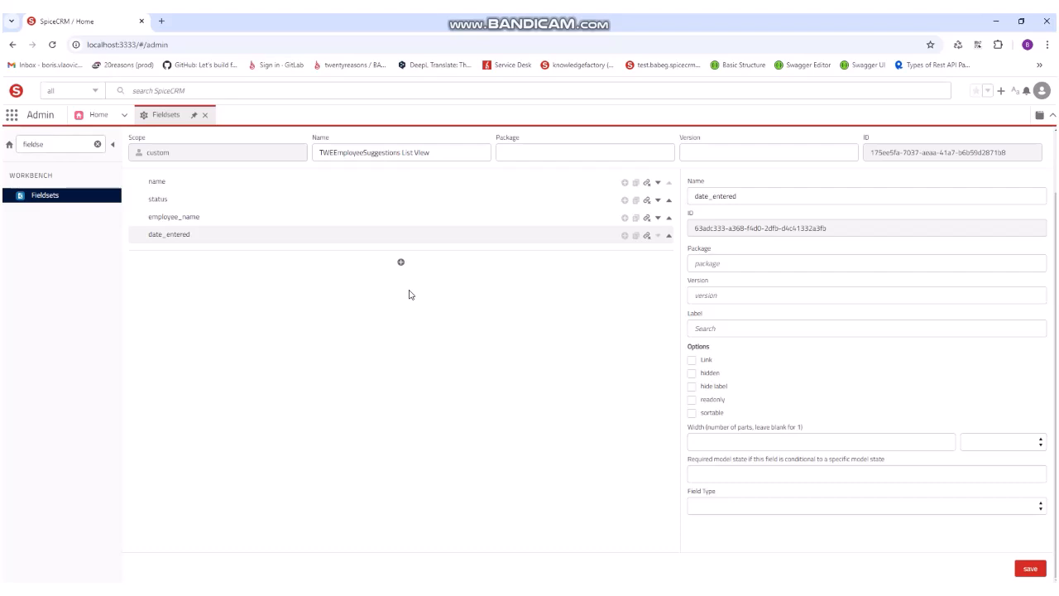
# Step: Find the Module Configuration tool in the admin navigation by searching for "module conf" and open it
pyautogui.click(97, 144)
pyautogui.click(85, 145)
pyautogui.write('module')
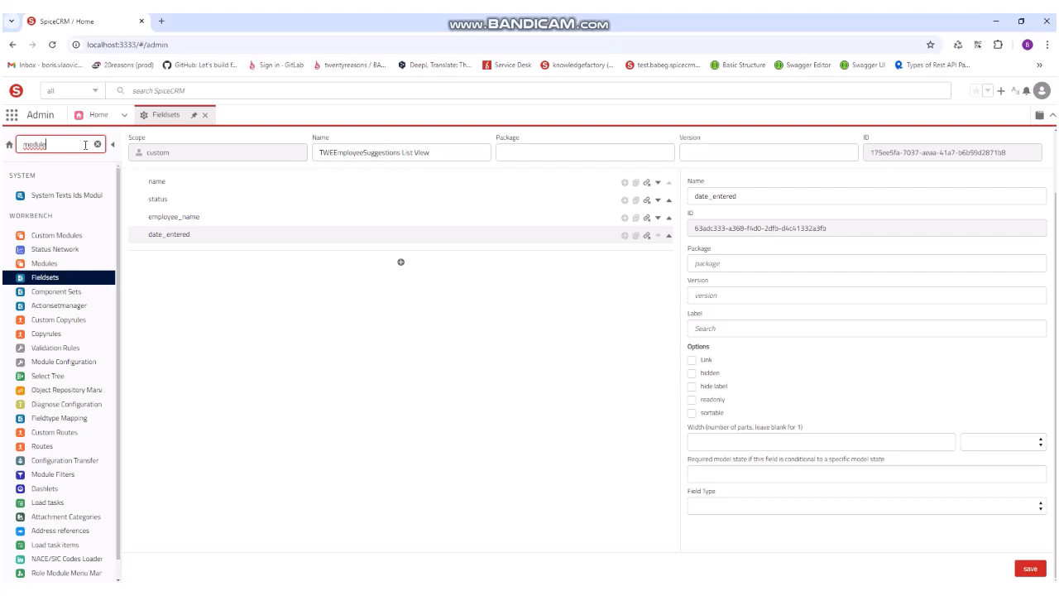
pyautogui.write(' conf')
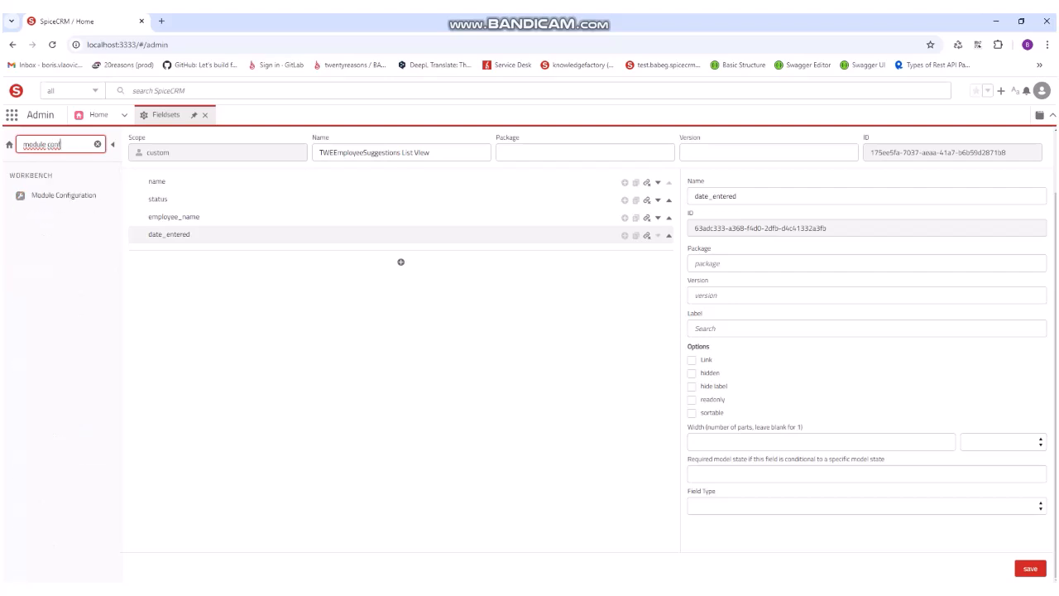
pyautogui.click(86, 197)
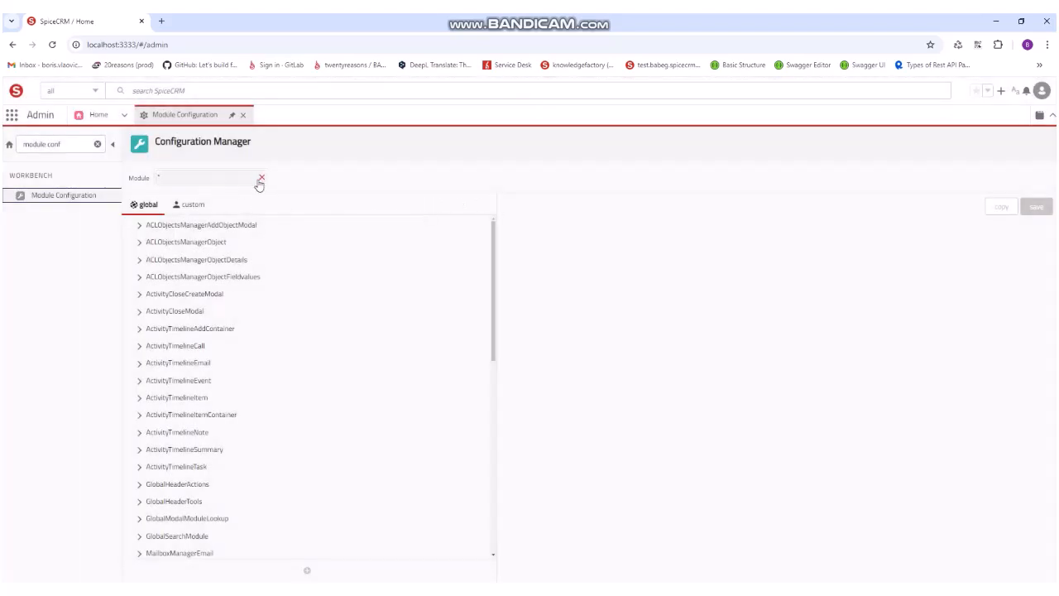
# Step: Choose the TWEEmployeeSuggestions module in the Configuration Manager and show its custom configuration
pyautogui.click(261, 183)
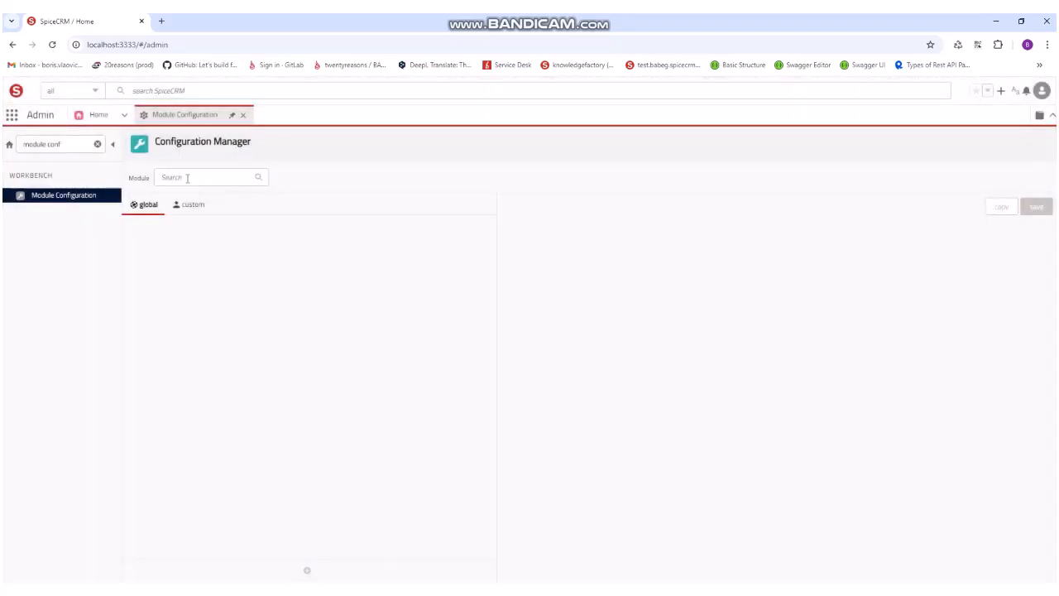
pyautogui.click(194, 178)
pyautogui.write('twi')
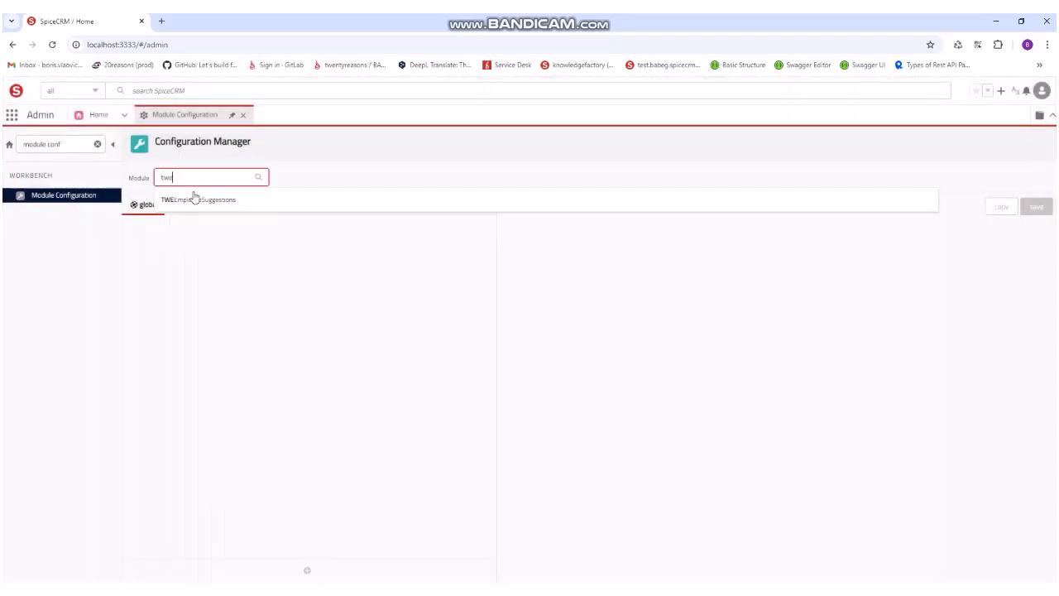
pyautogui.click(194, 199)
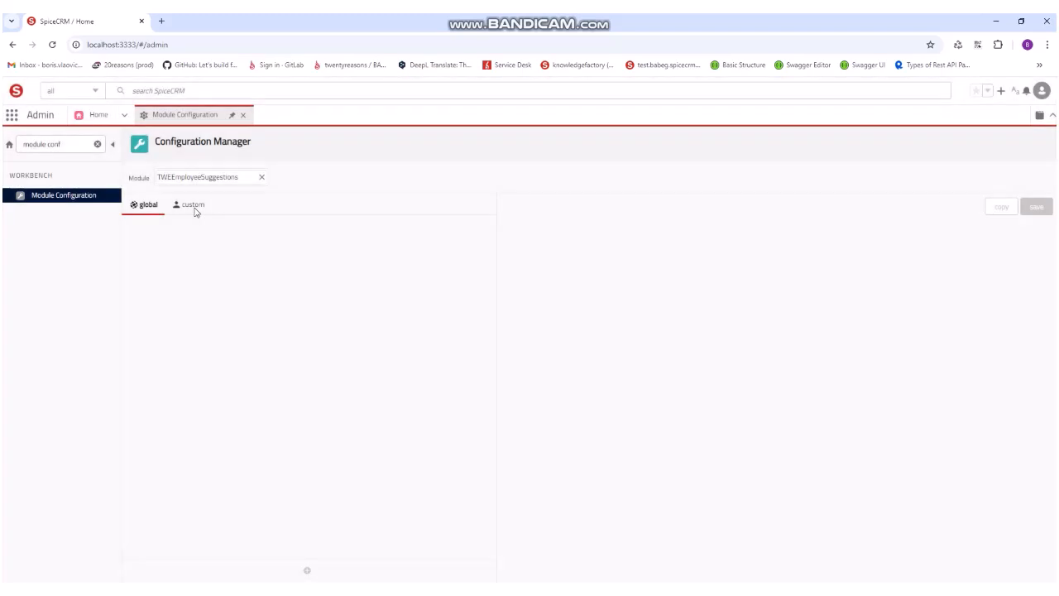
pyautogui.click(195, 208)
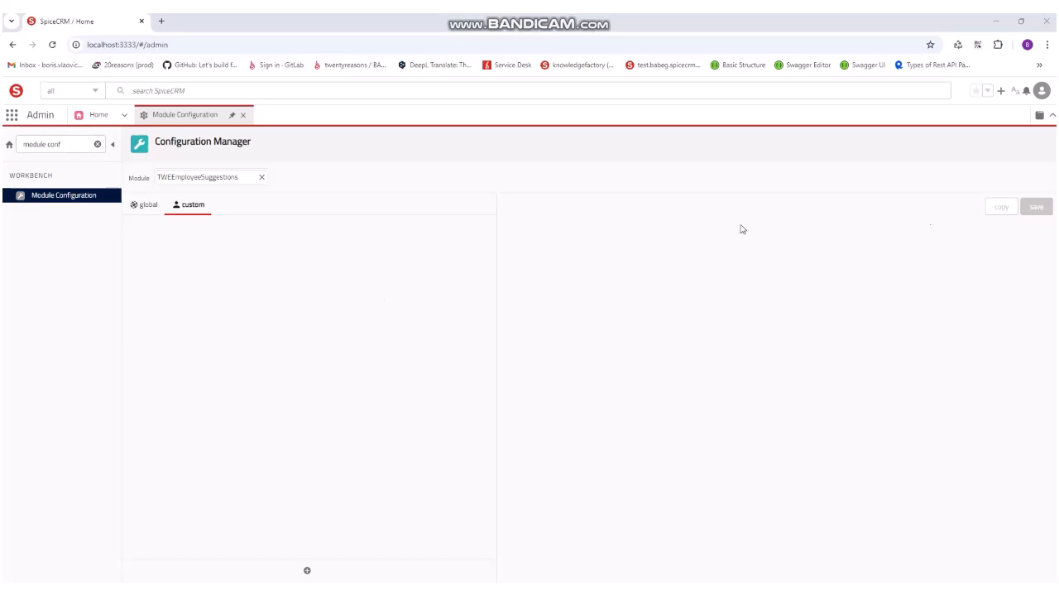
pyautogui.click(199, 209)
# Step: Add the ObjectList component to the custom configuration of TWEEmployeeSuggestions
pyautogui.click(308, 573)
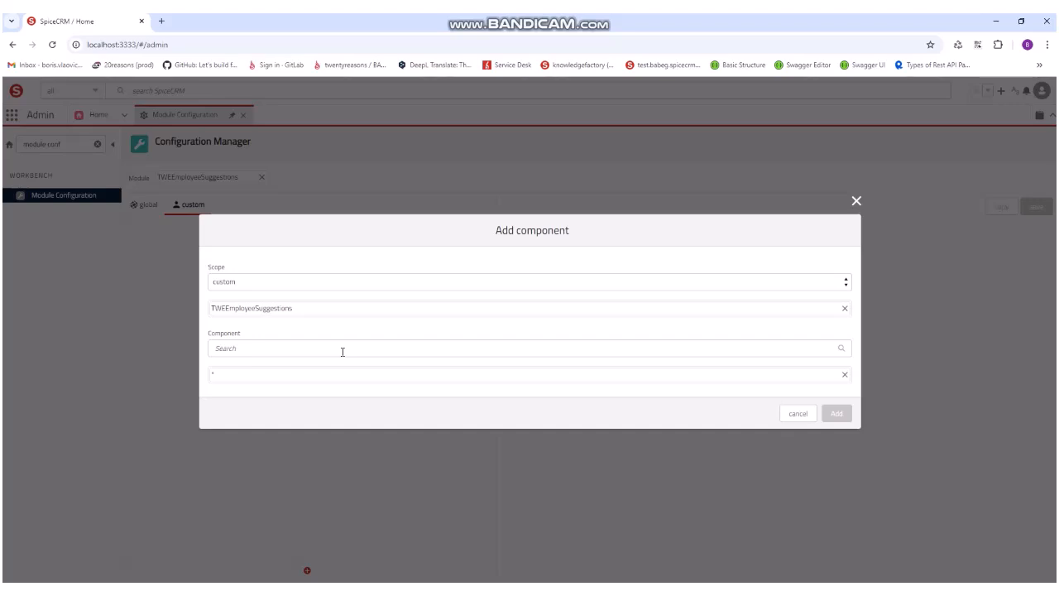
pyautogui.click(343, 352)
pyautogui.write('c')
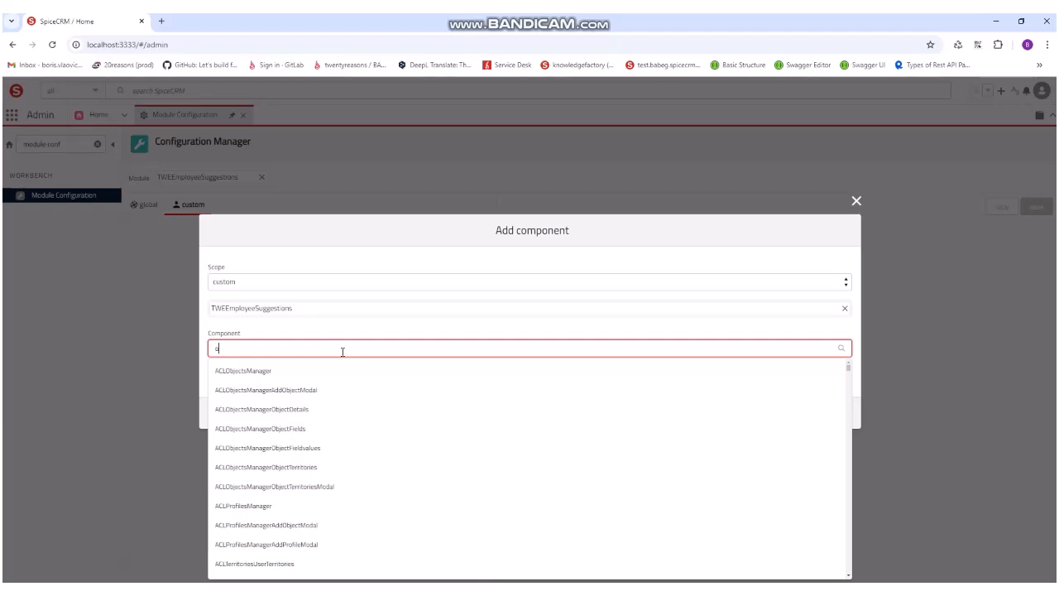
pyautogui.write('bjectli')
pyautogui.click(307, 385)
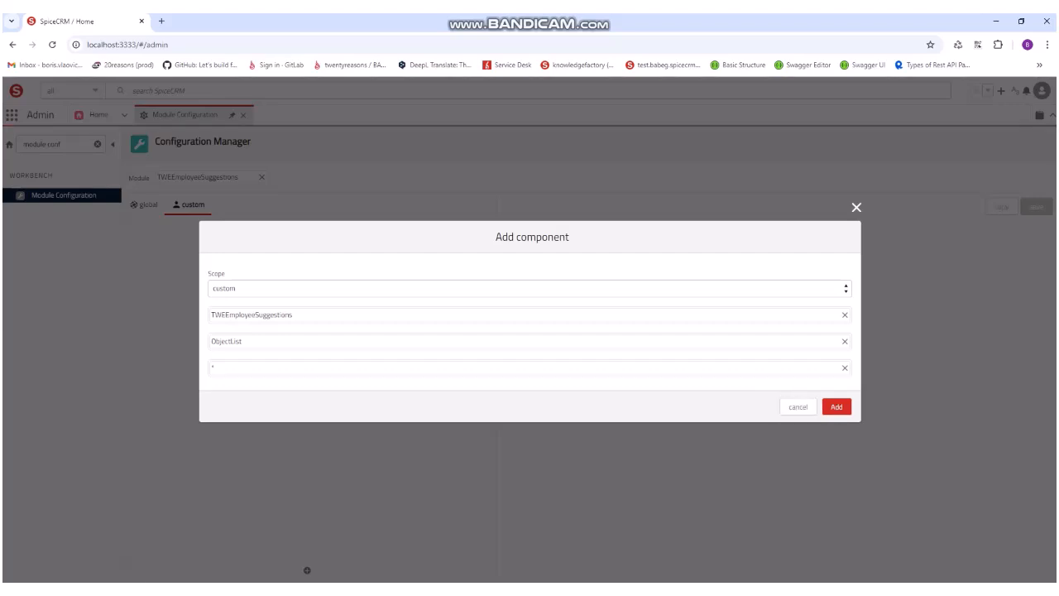
pyautogui.click(837, 406)
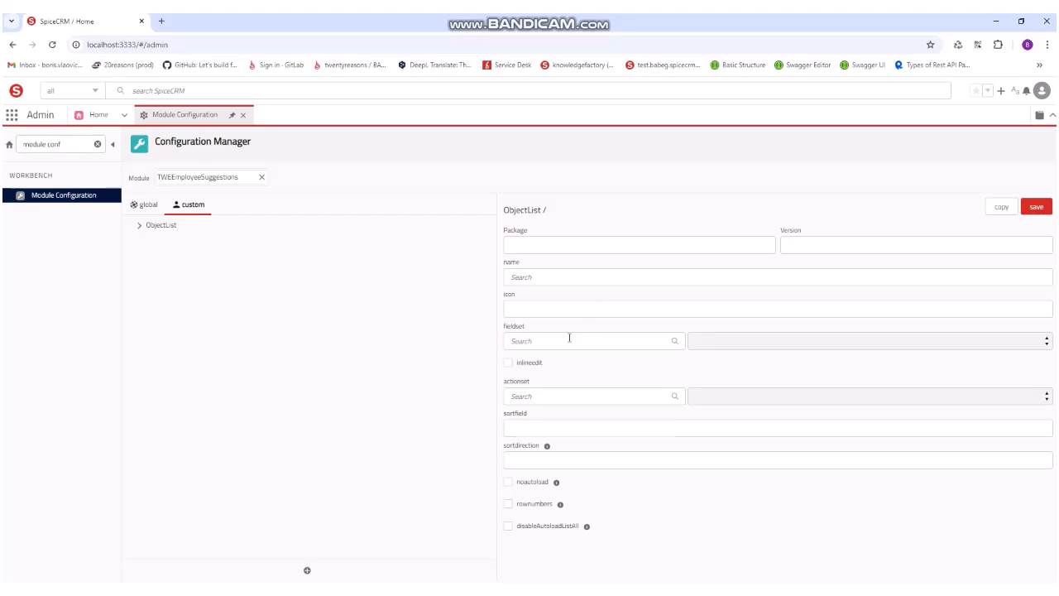
# Step: Assign the TWEEmployeeSuggestions List View fieldset to the ObjectList component and enable inlineedit
pyautogui.click(569, 338)
pyautogui.write('twe')
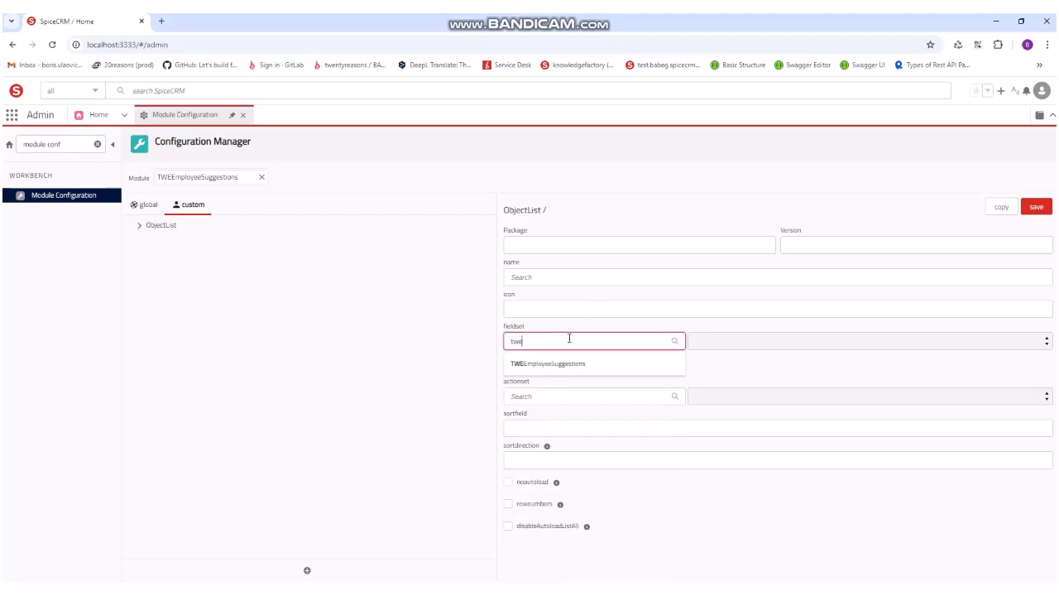
pyautogui.click(568, 362)
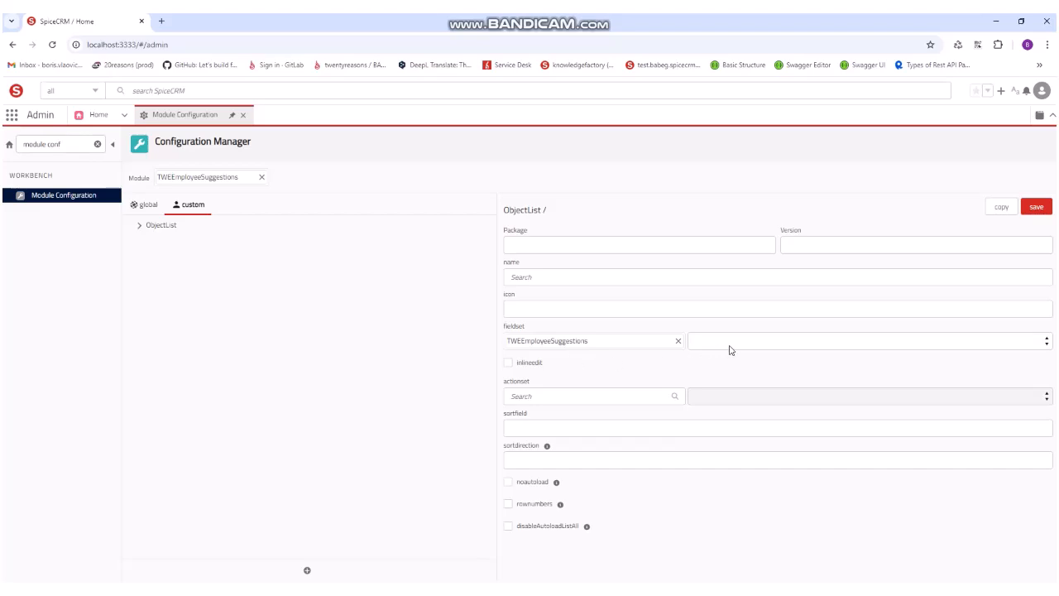
pyautogui.click(730, 349)
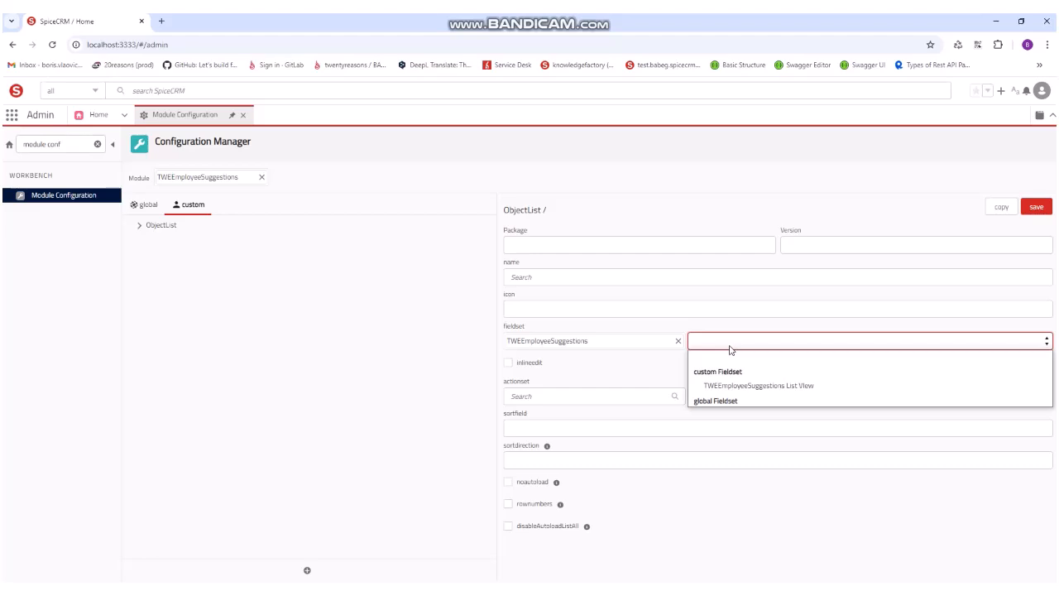
pyautogui.click(752, 385)
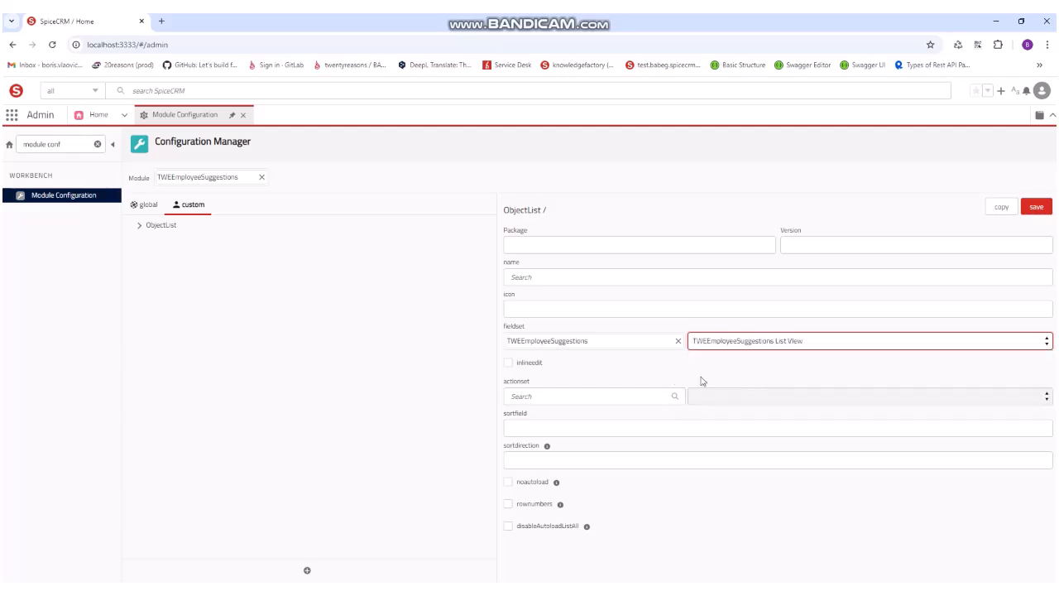
pyautogui.click(508, 363)
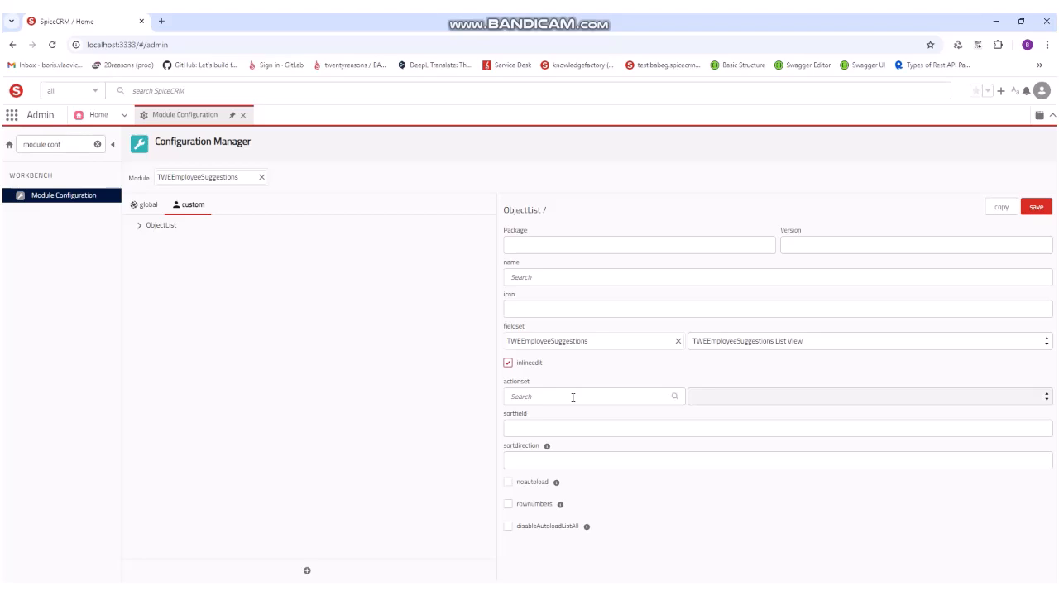
# Step: Set the ObjectList actionset to "default List View" from the * module and save the component configuration
pyautogui.click(572, 398)
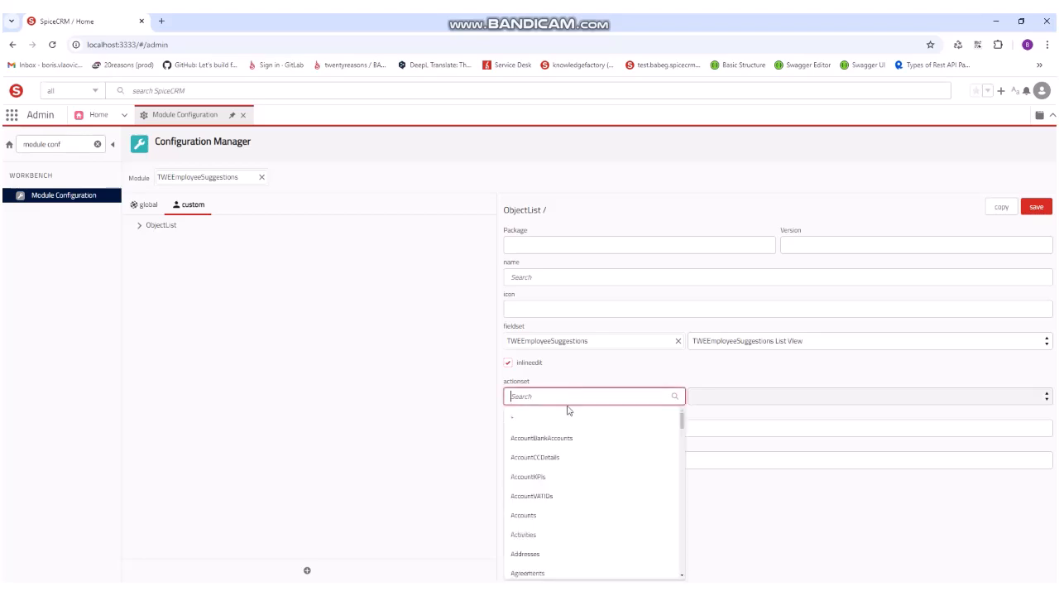
pyautogui.click(567, 419)
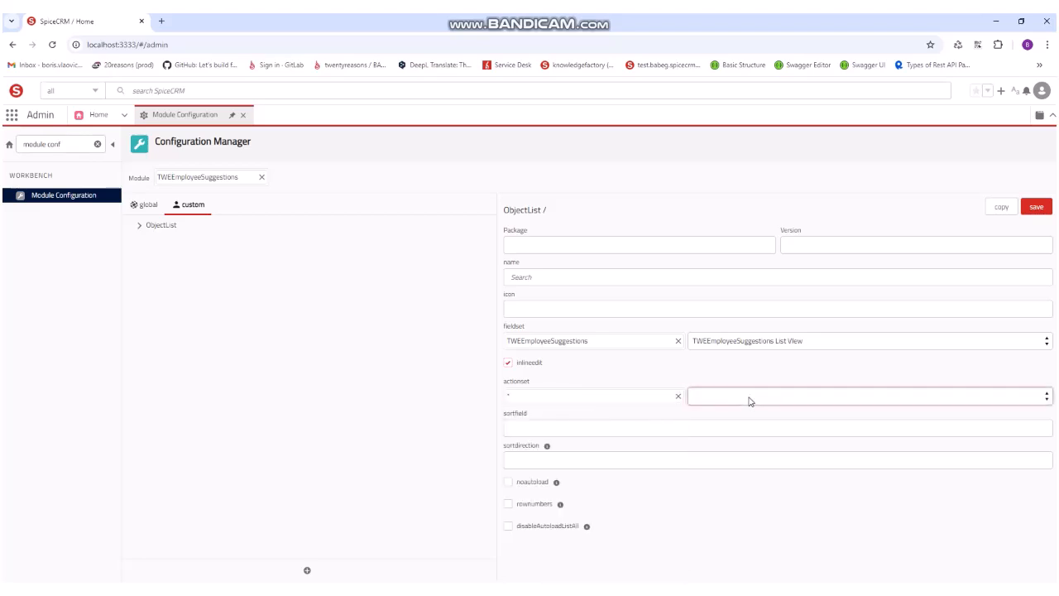
pyautogui.click(749, 399)
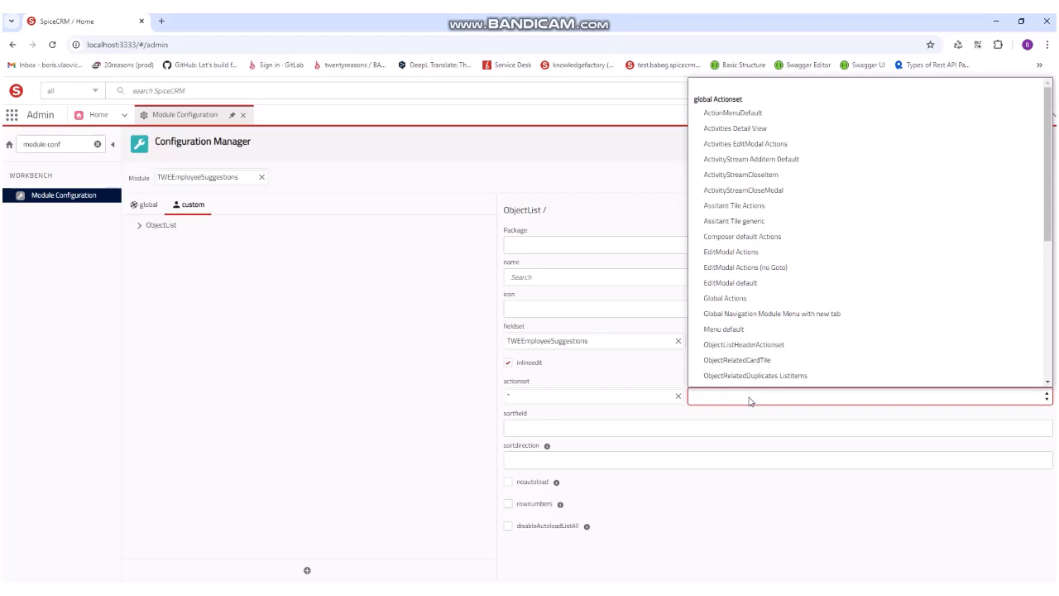
pyautogui.press('d')
pyautogui.press('e')
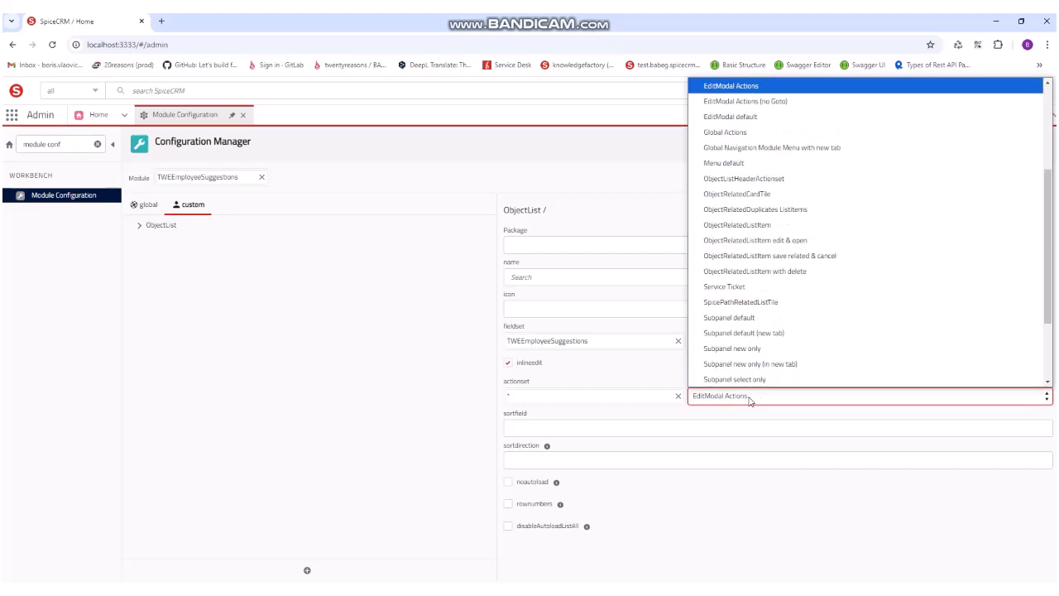
pyautogui.press('d')
pyautogui.scroll(-3, 756, 377)
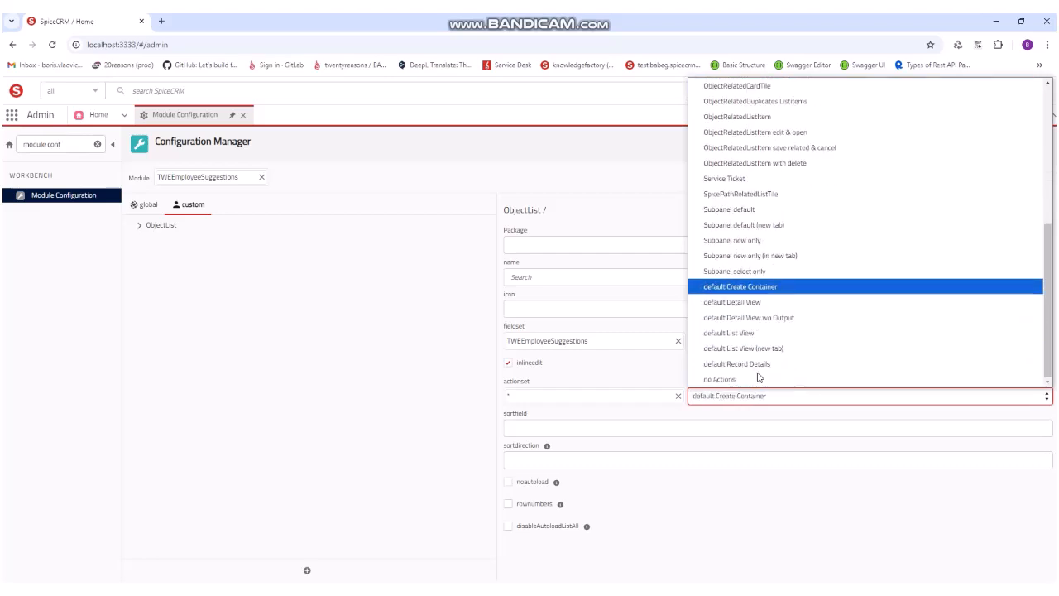
pyautogui.click(759, 336)
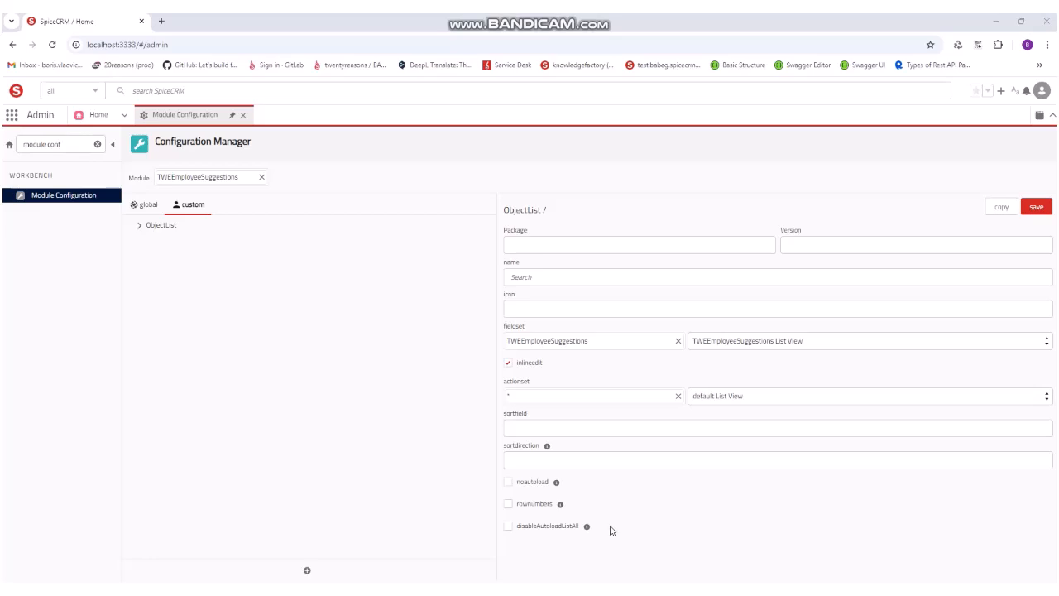
pyautogui.click(1037, 208)
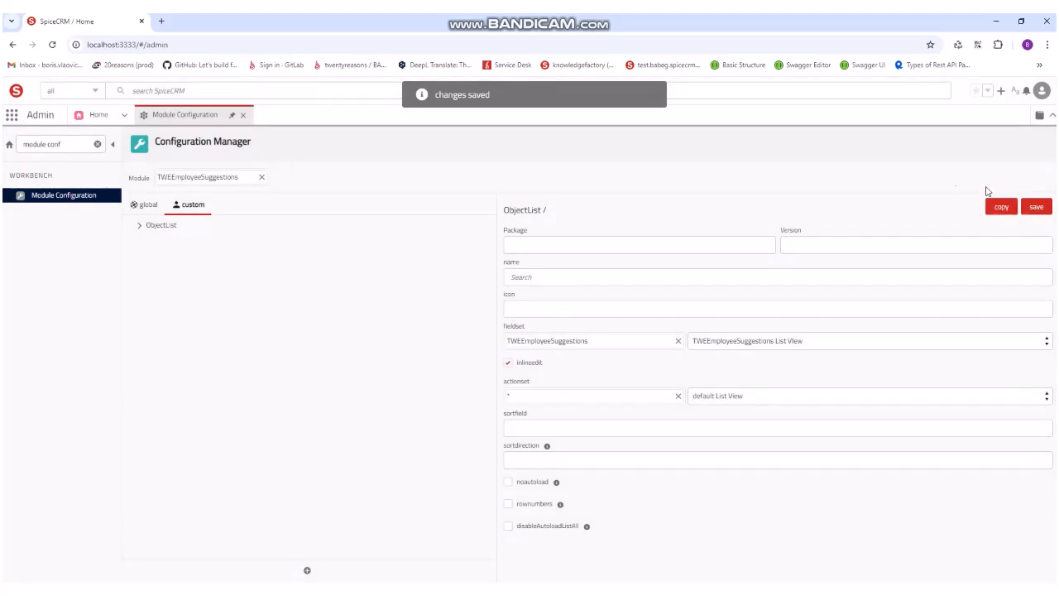
pyautogui.click(655, 95)
# Step: Reload the system configuration from the user profile options
pyautogui.click(1043, 93)
pyautogui.click(1045, 94)
pyautogui.click(1041, 94)
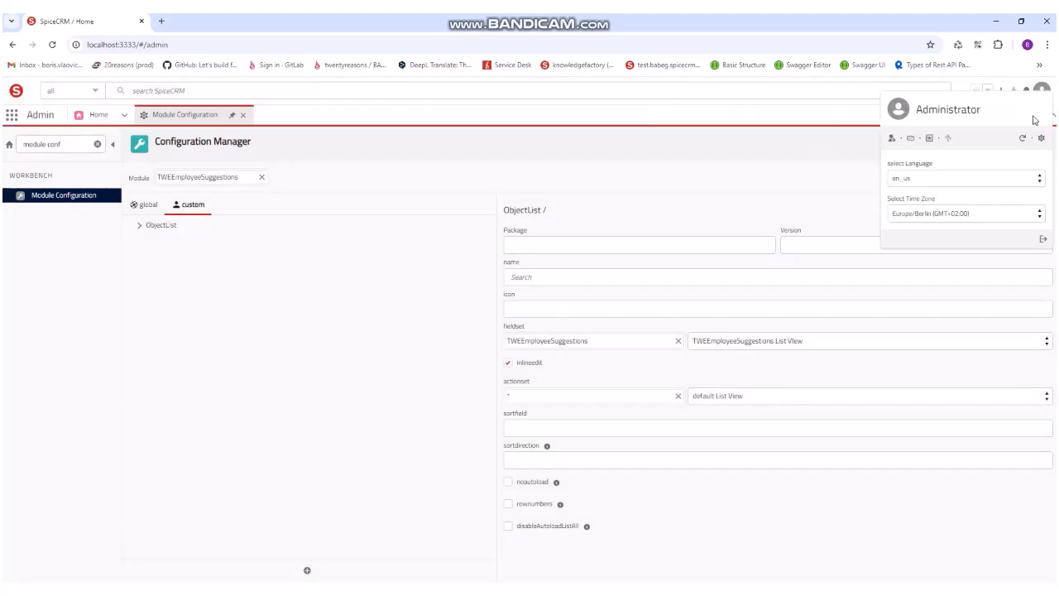
pyautogui.click(1022, 137)
pyautogui.click(551, 351)
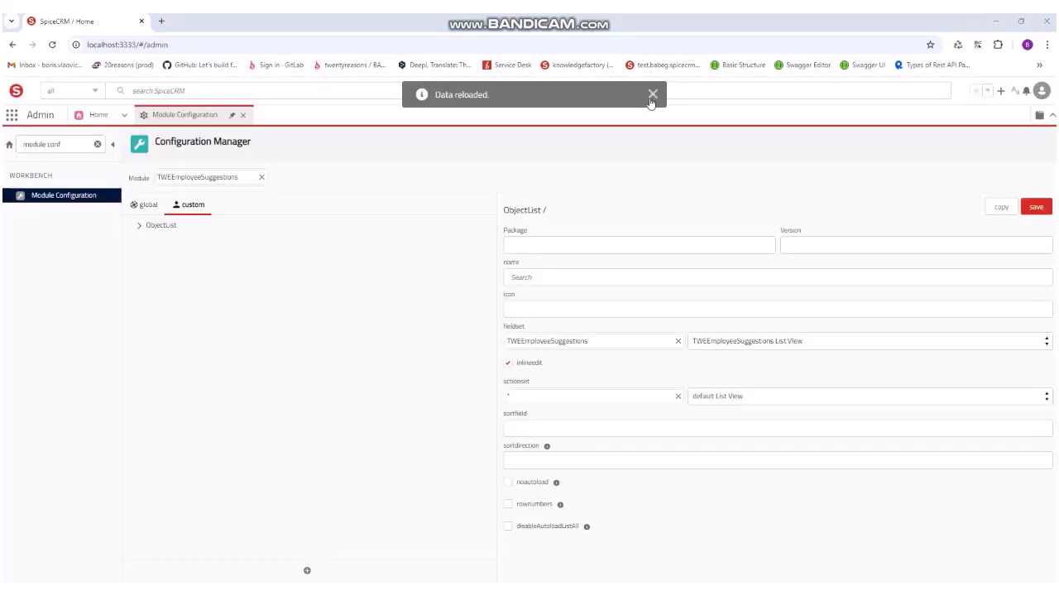
pyautogui.click(653, 94)
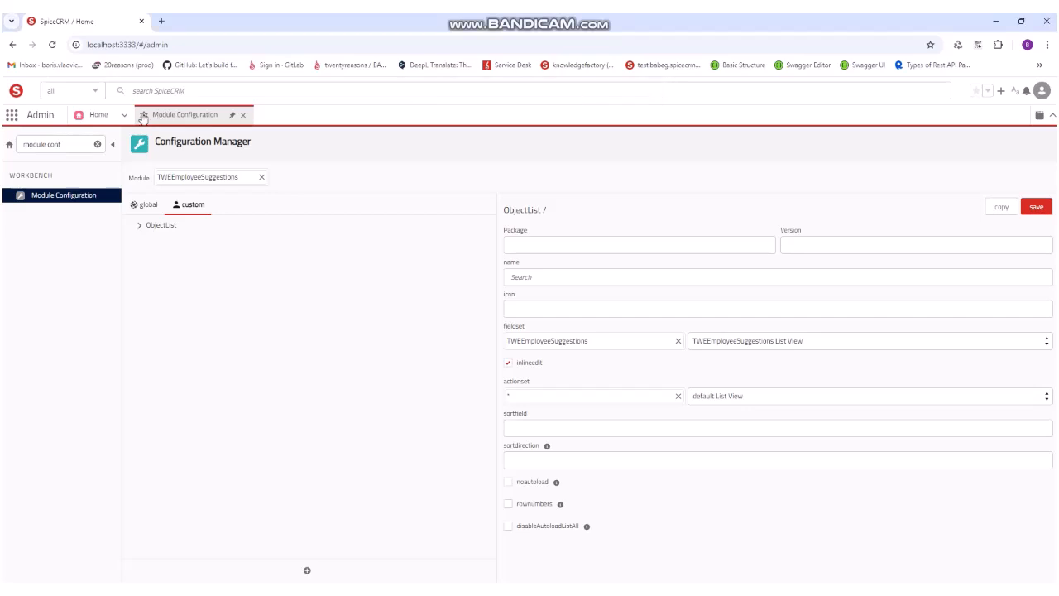
# Step: Find the Employee Suggestions module in the App Launcher by searching for "emplo" and open its list view
pyautogui.click(60, 122)
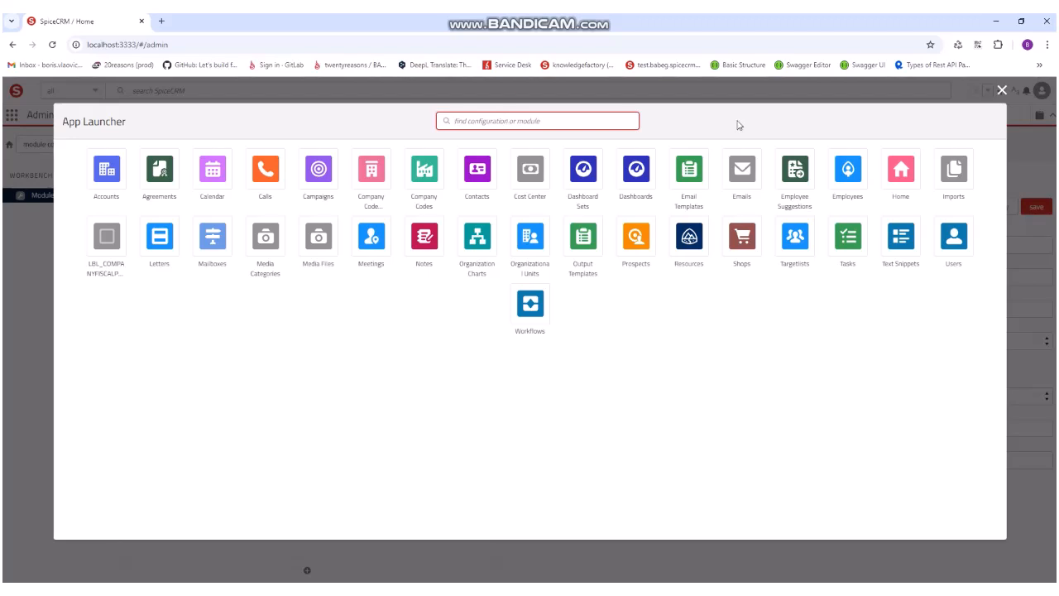
pyautogui.write('emplo')
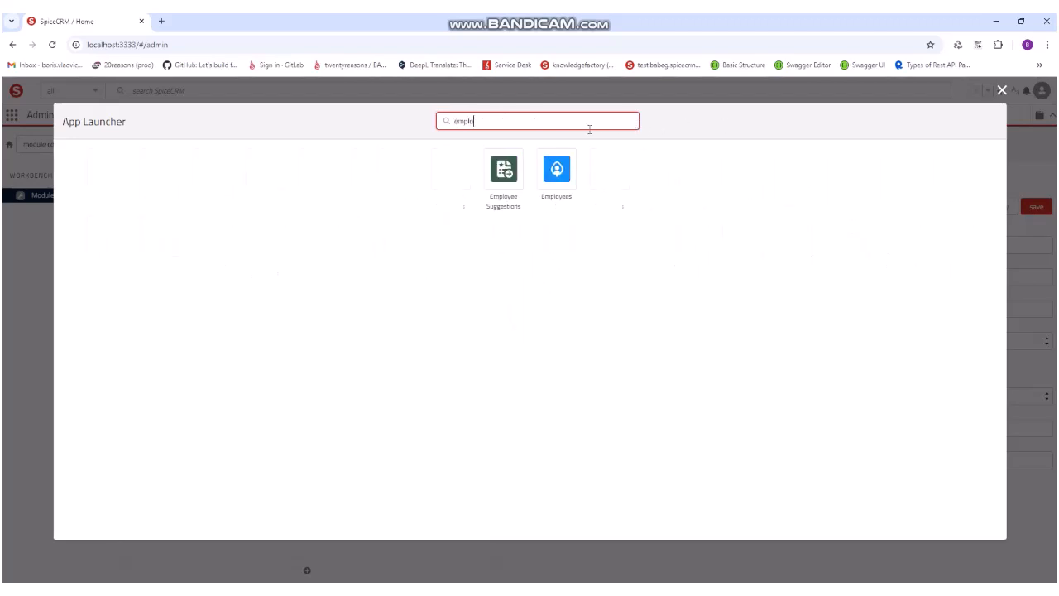
pyautogui.click(515, 168)
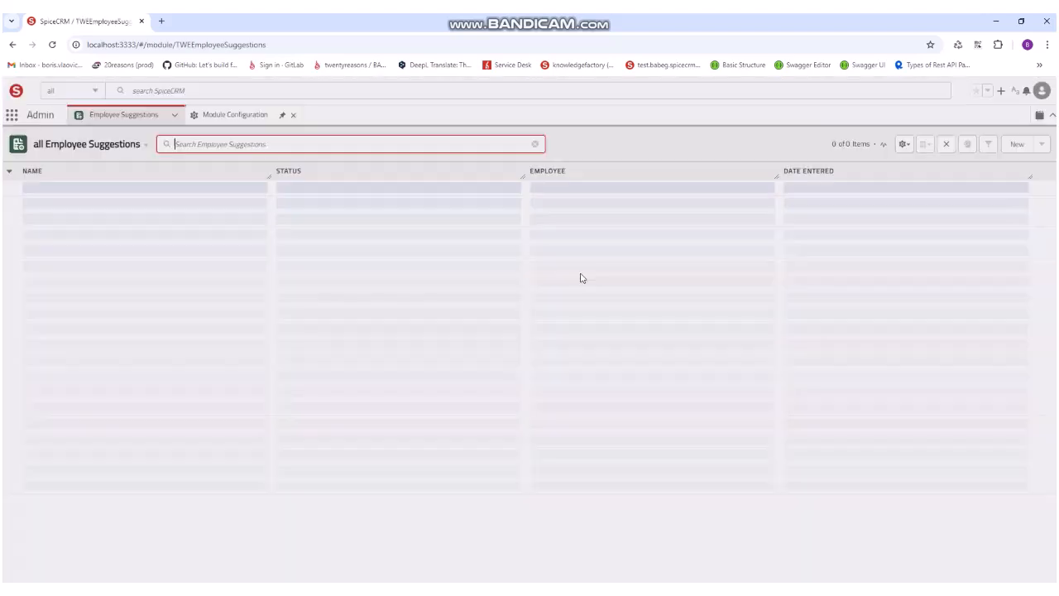